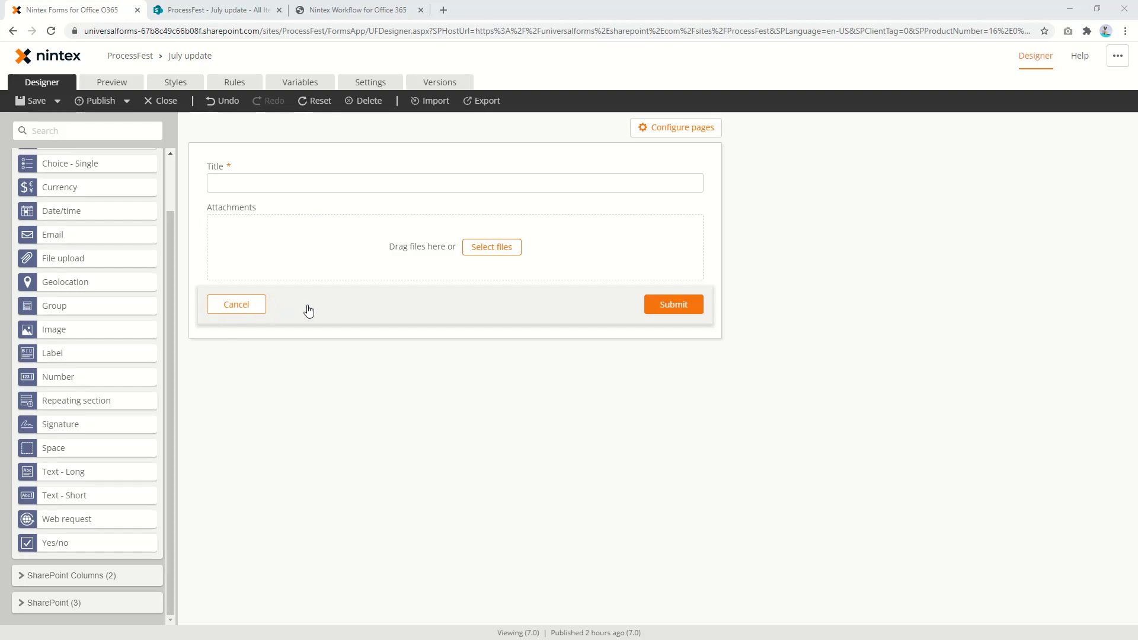
- Switch the Save and continue option on in the action buttons' settings
left_click(308, 310)
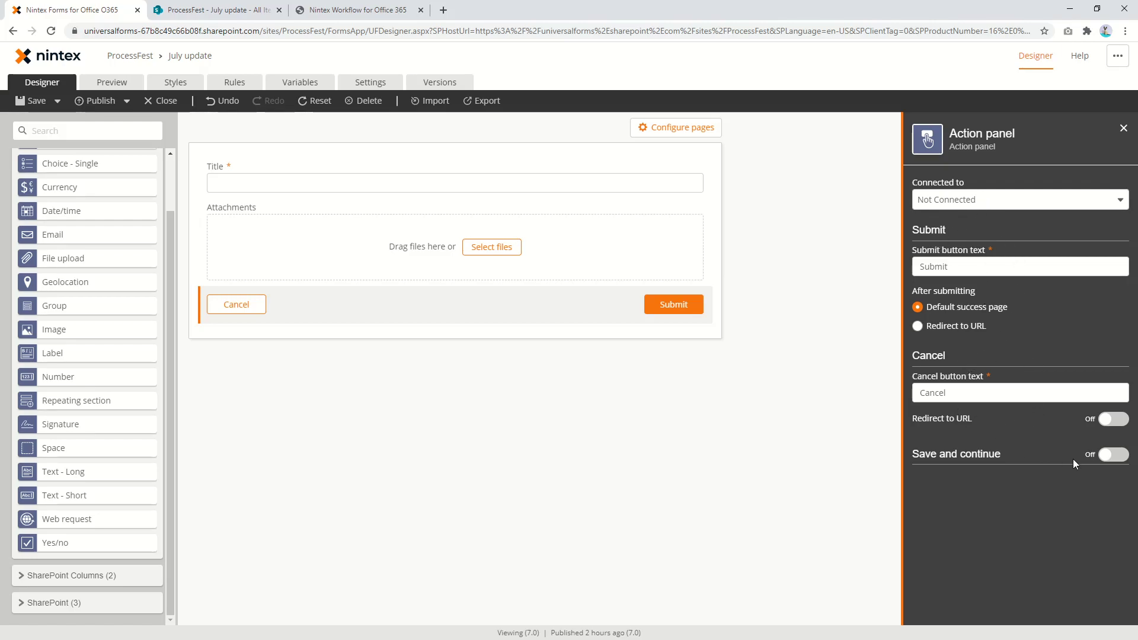
left_click(1121, 455)
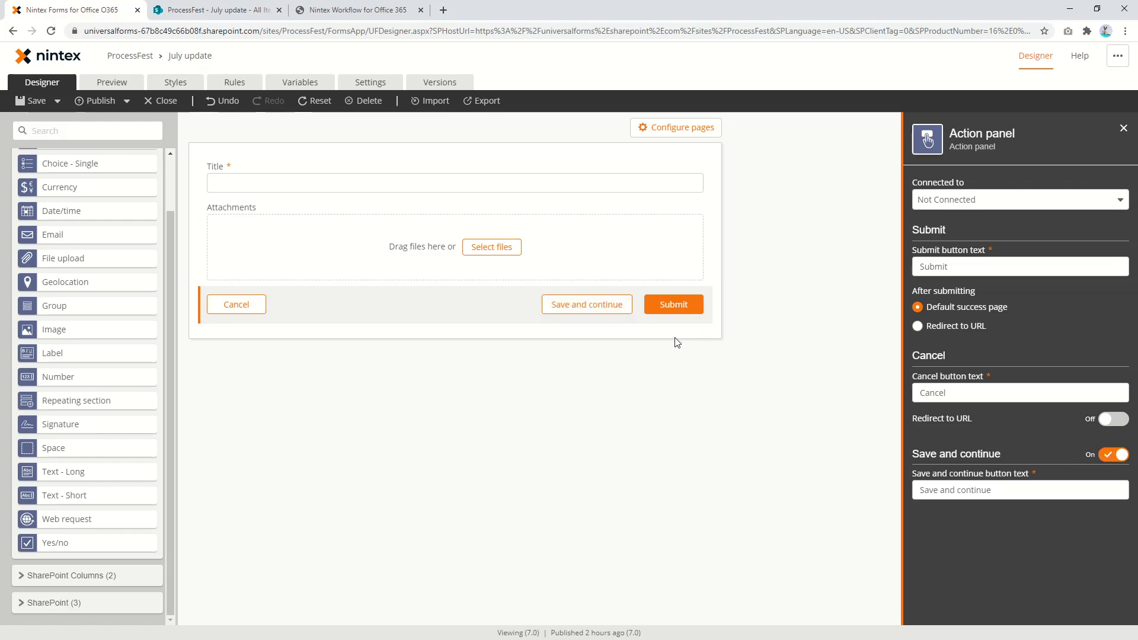
left_click(1113, 455)
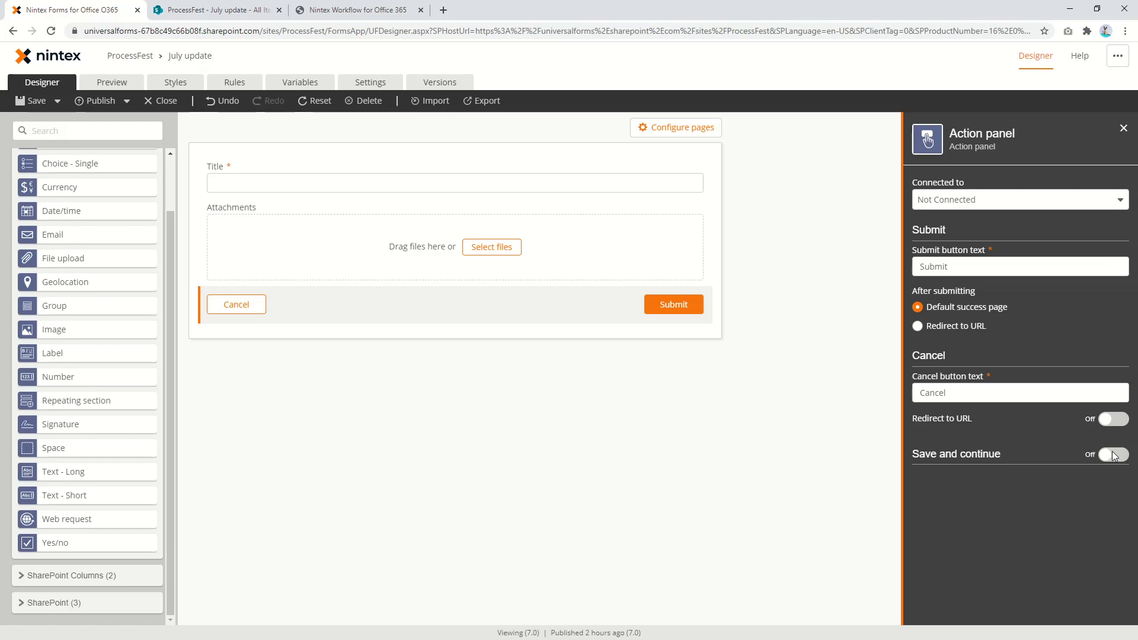
left_click(1113, 455)
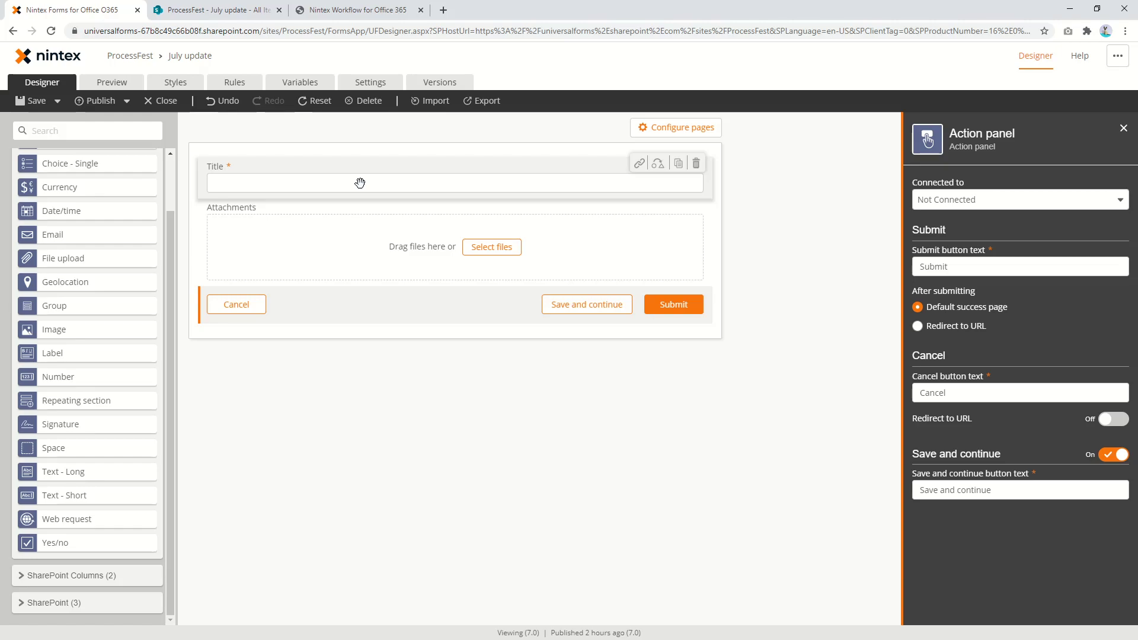
- Add a Text - short field above Attachments and set its Required option to Yes
left_click_drag(89, 503, 351, 213)
left_click(379, 237)
left_click(978, 407)
left_click(978, 445)
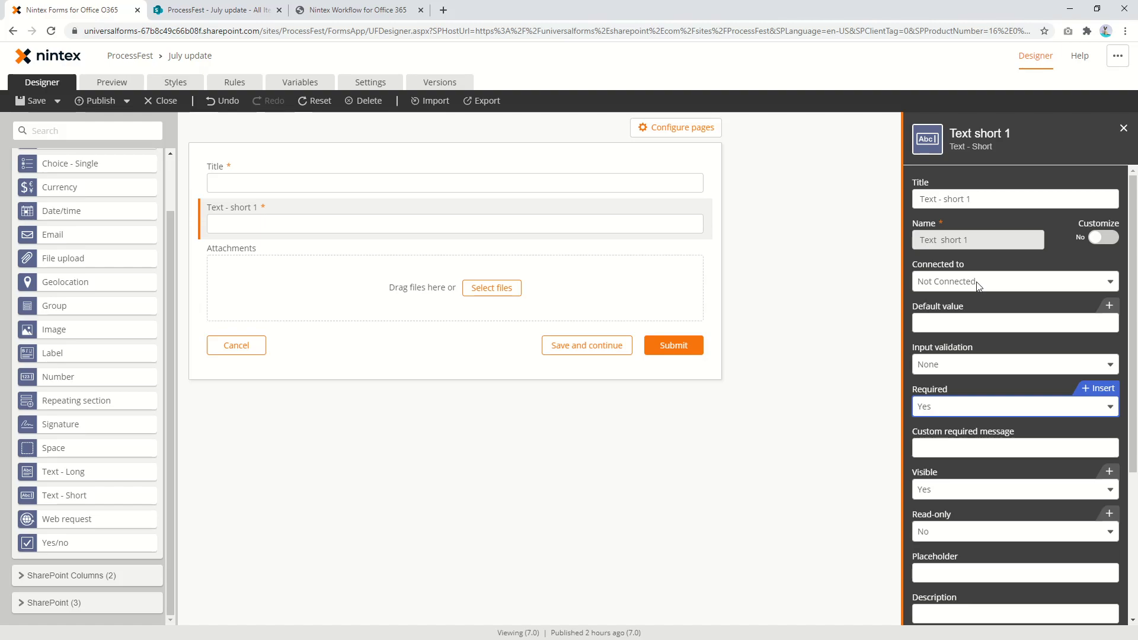
- Publish the updated form as version 8.0
left_click(426, 221)
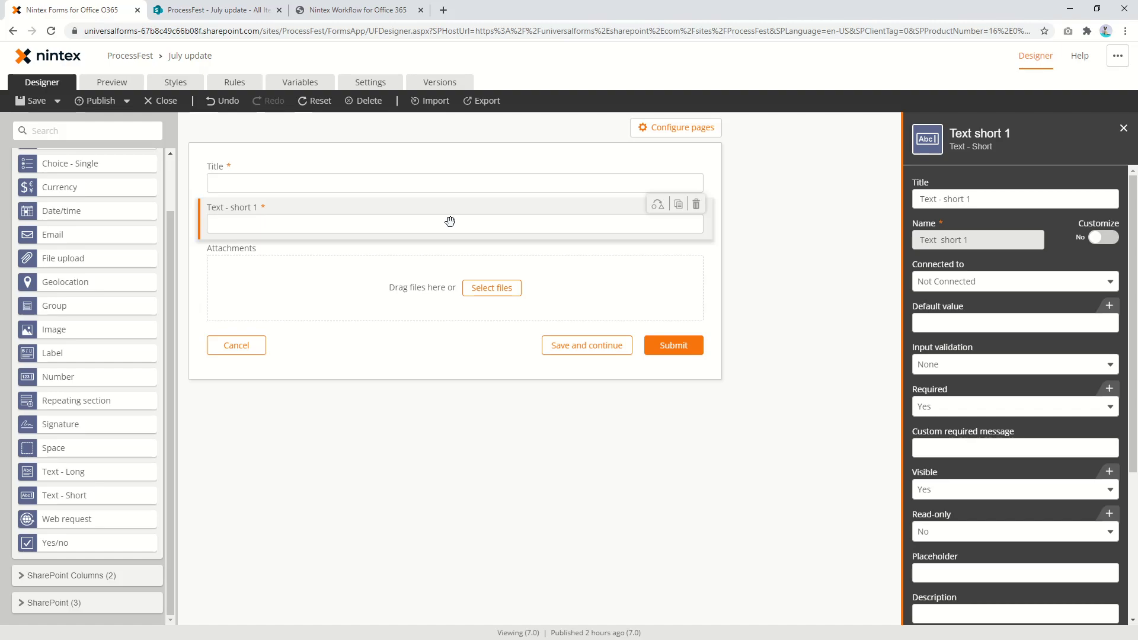
left_click(483, 179)
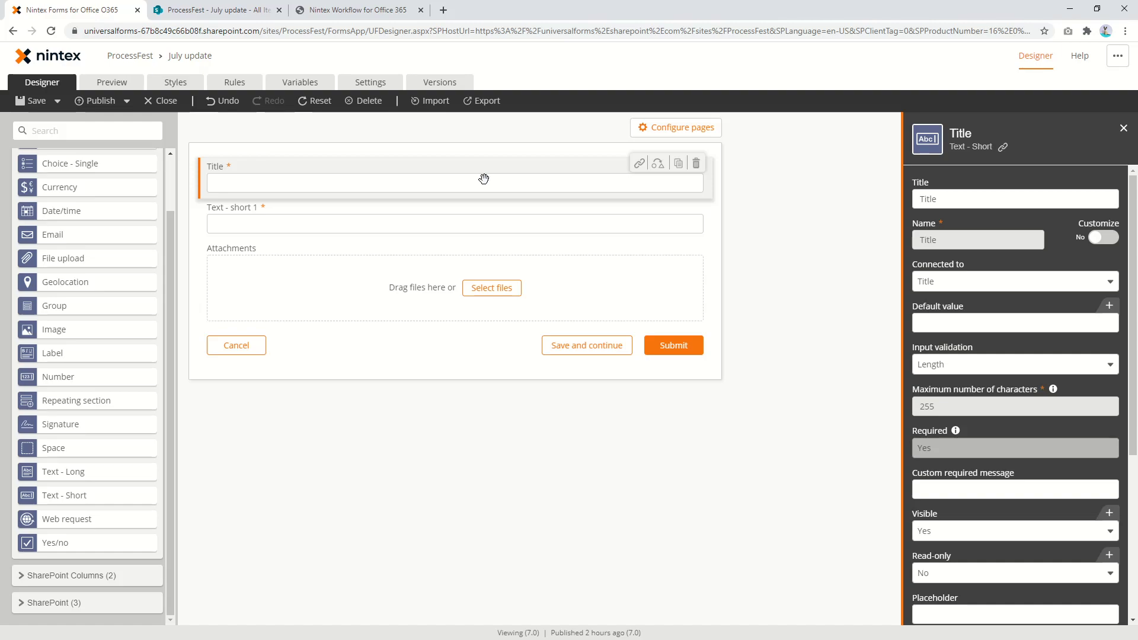
left_click(97, 101)
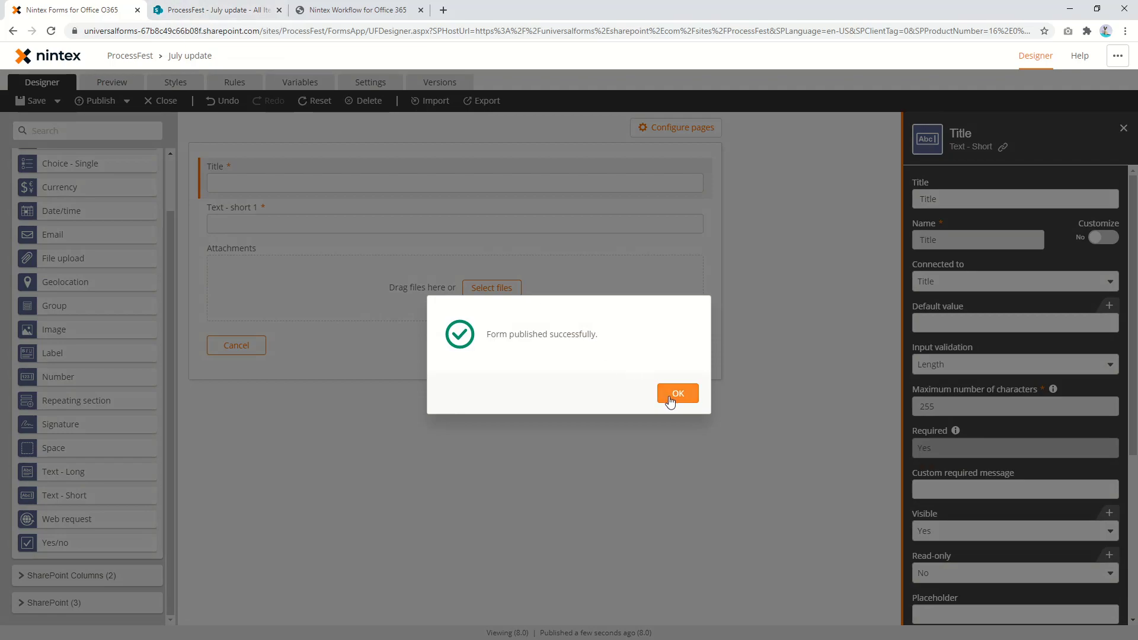
- Dismiss the publish confirmation and reload the July update list in SharePoint
left_click(671, 398)
left_click(215, 8)
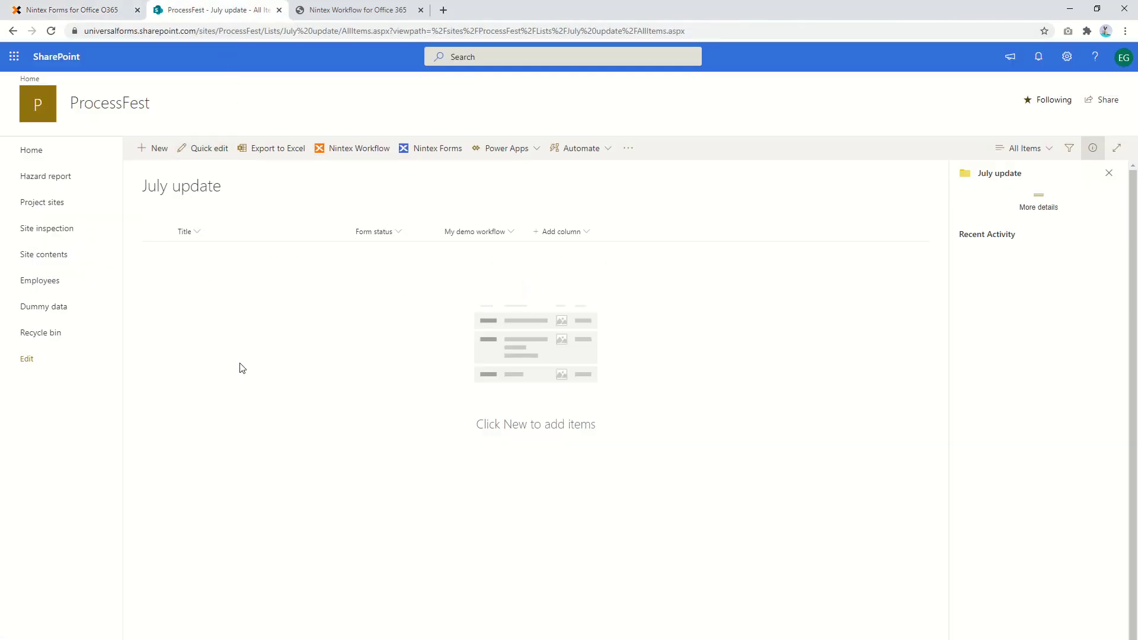
key("F5")
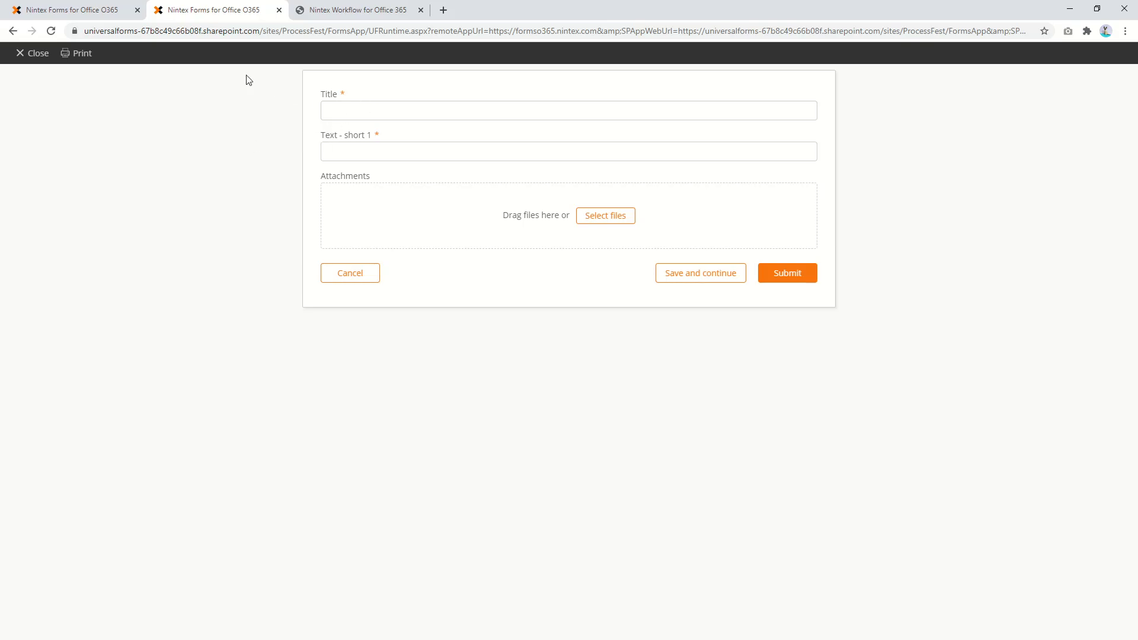
- Try saving the empty new item form to check the required-field warnings
left_click(100, 18)
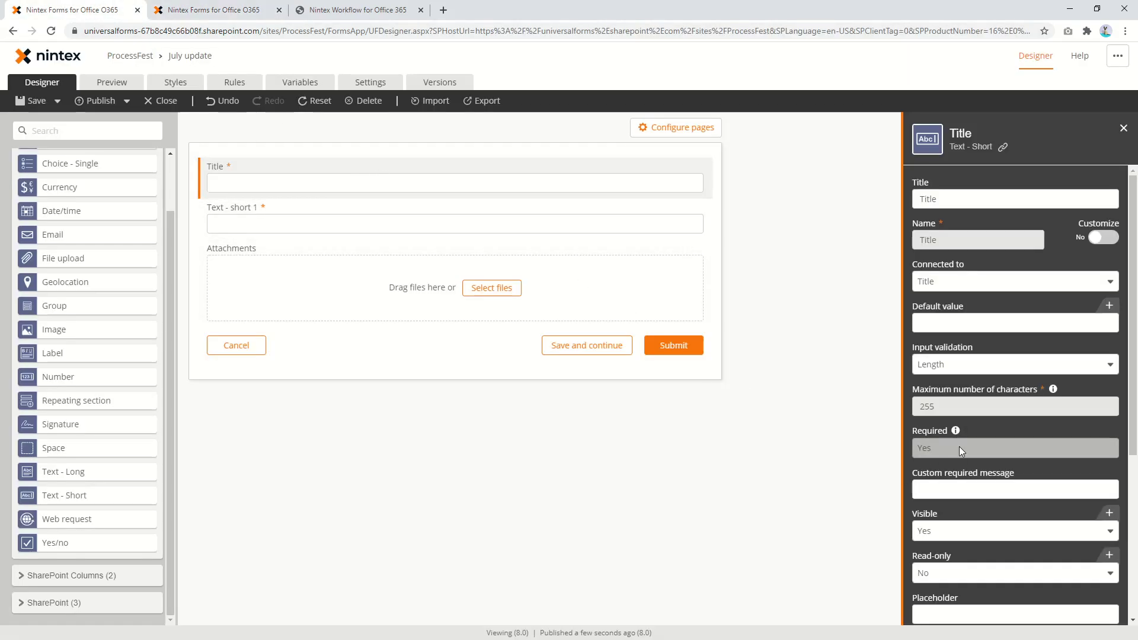
mouse_move(956, 432)
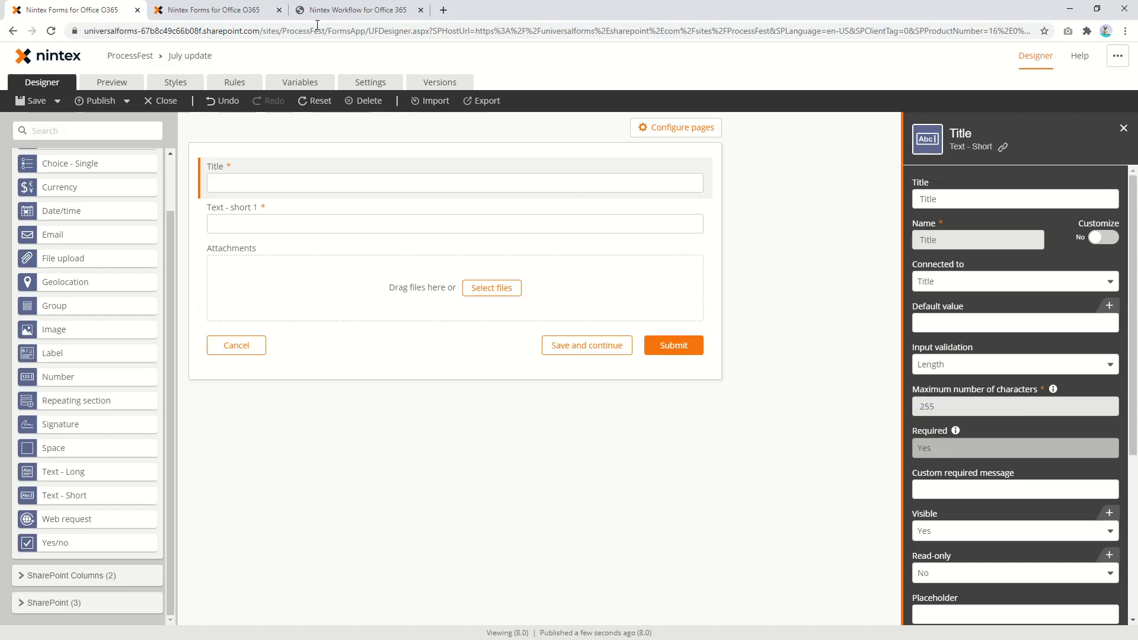
left_click(284, 16)
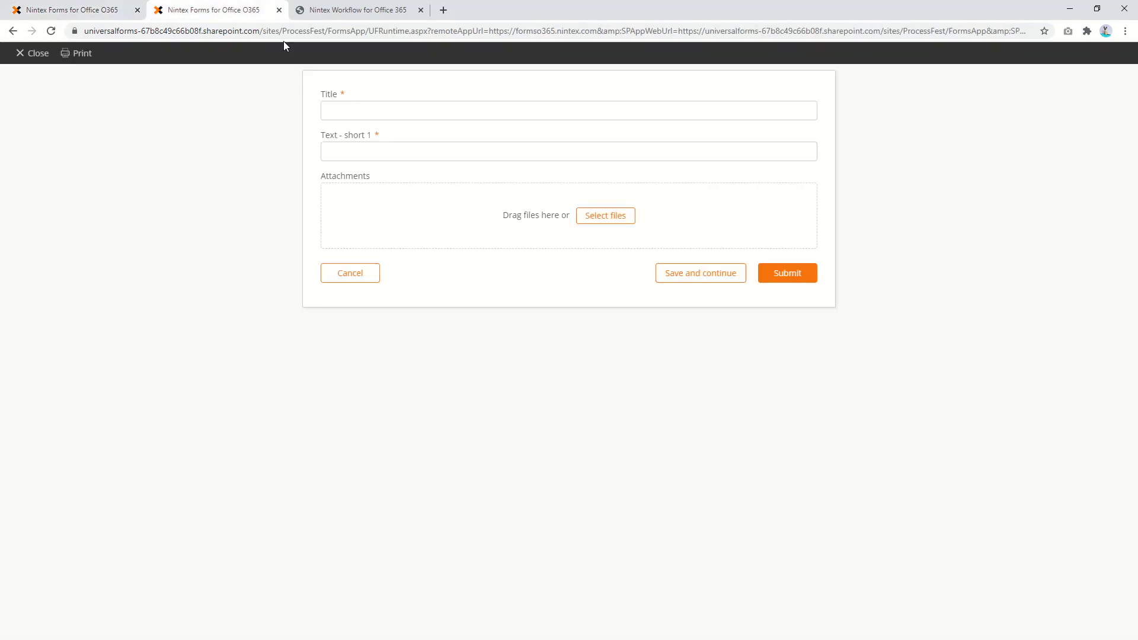
left_click(734, 280)
left_click(459, 109)
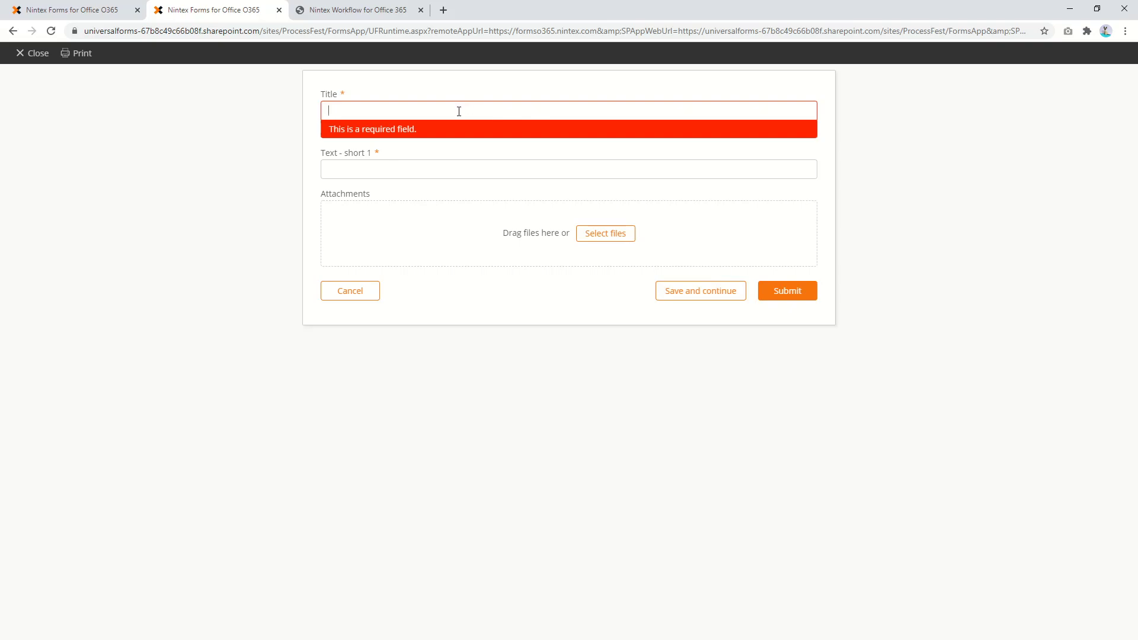
left_click(416, 168)
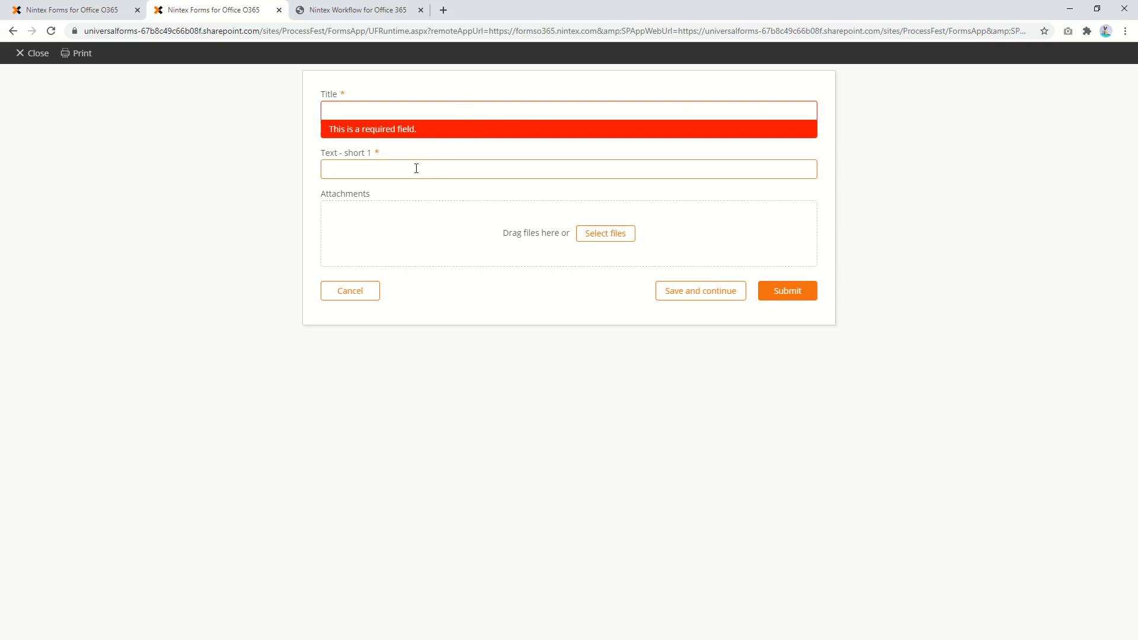
left_click(698, 299)
- Enter 'Hello world' as the Title and save the item as a draft
left_click(480, 164)
left_click(422, 111)
type("Hello world")
left_click(699, 298)
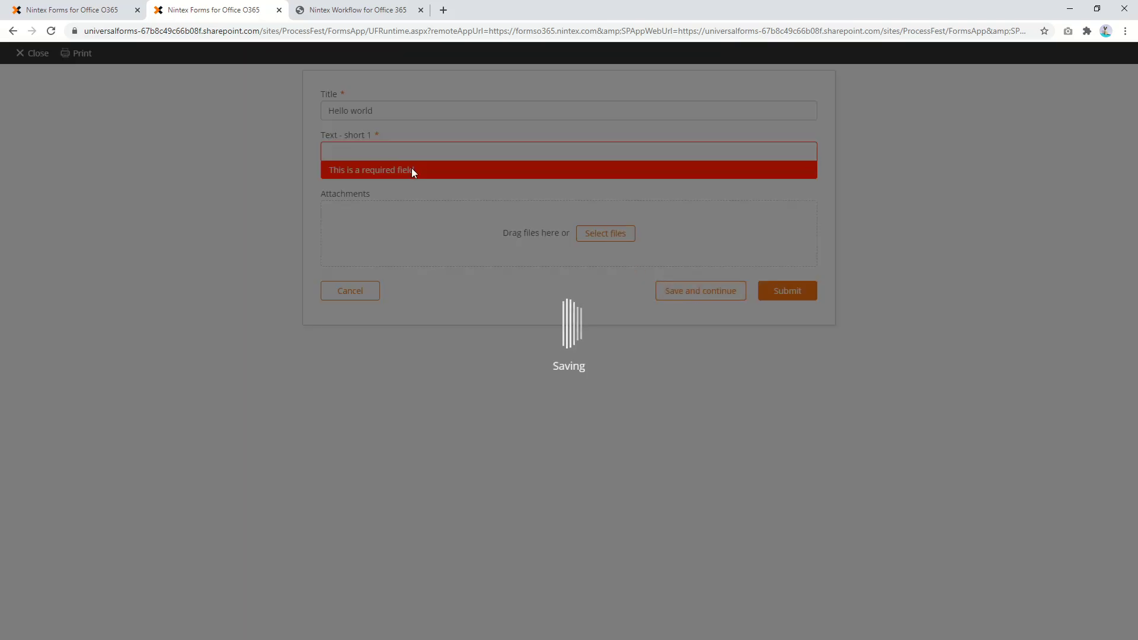
- Open the July update list from the form's breadcrumb
left_click(70, 7)
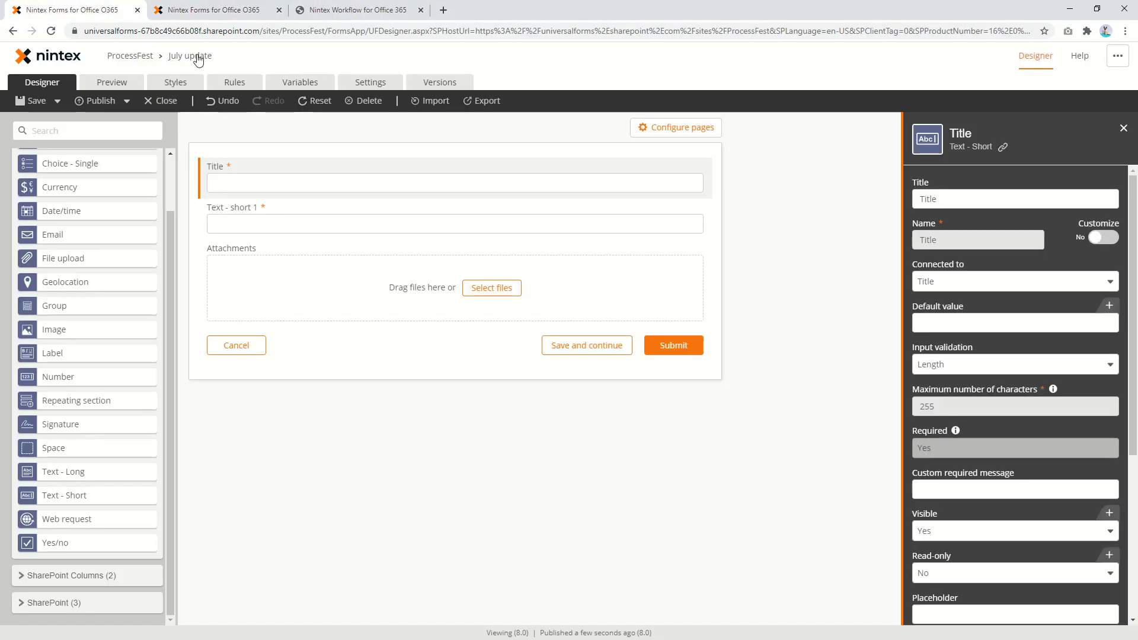
left_click(386, 8)
left_click(205, 11)
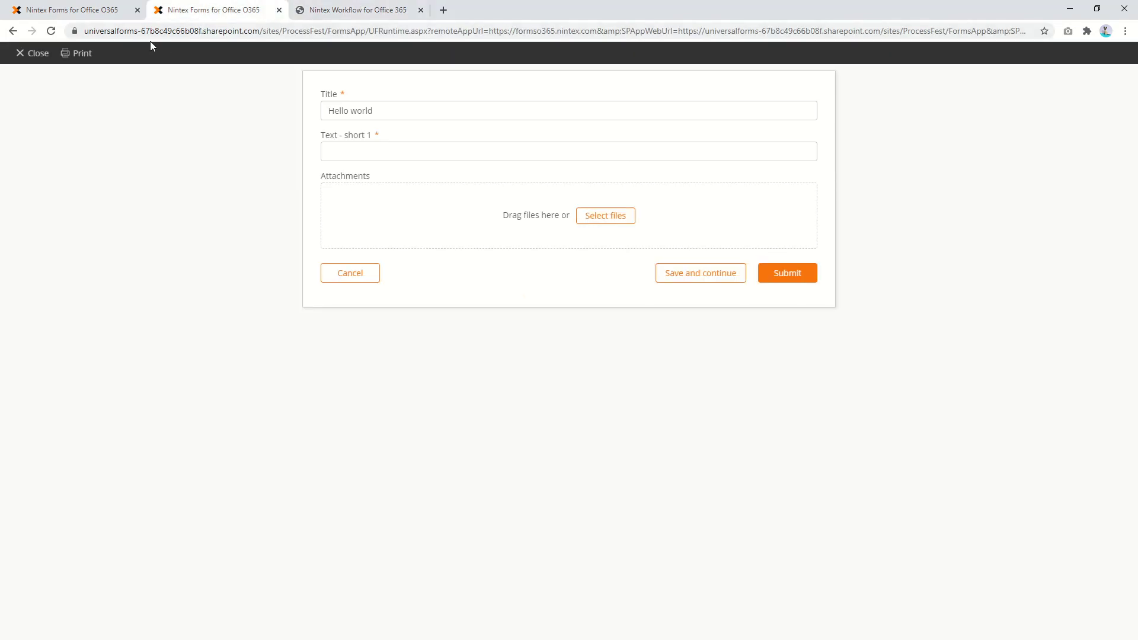
left_click(93, 8)
left_click(181, 62)
- Change the item's title from 'Hello world' to 'Hello Euan' and save it
left_click_drag(504, 9, 220, 5)
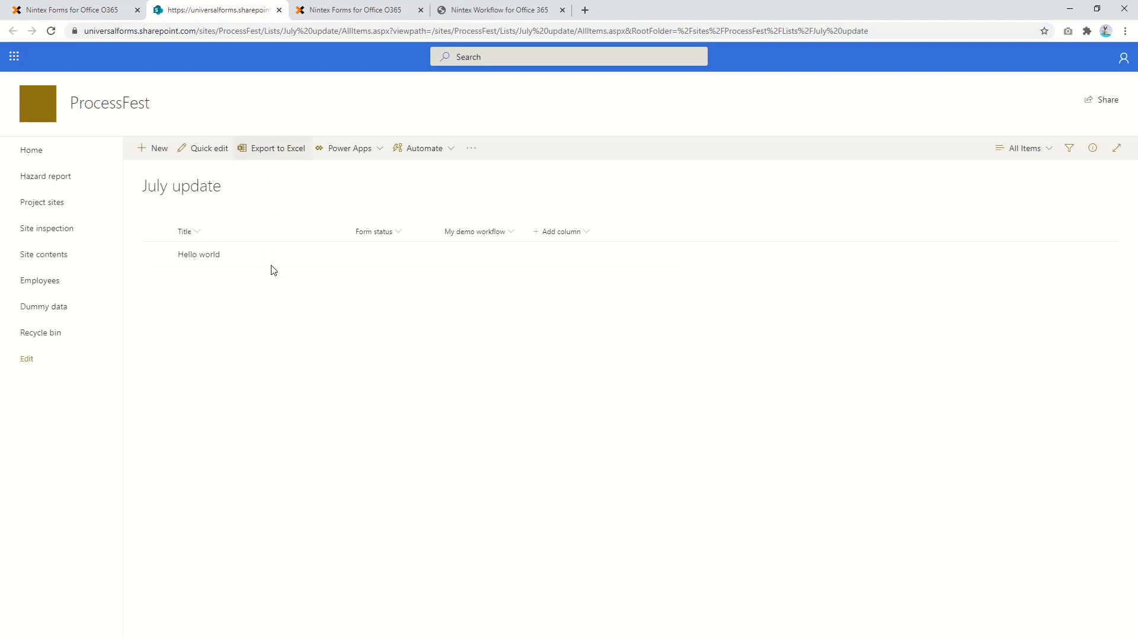
left_click(113, 7)
left_click(219, 10)
left_click(359, 12)
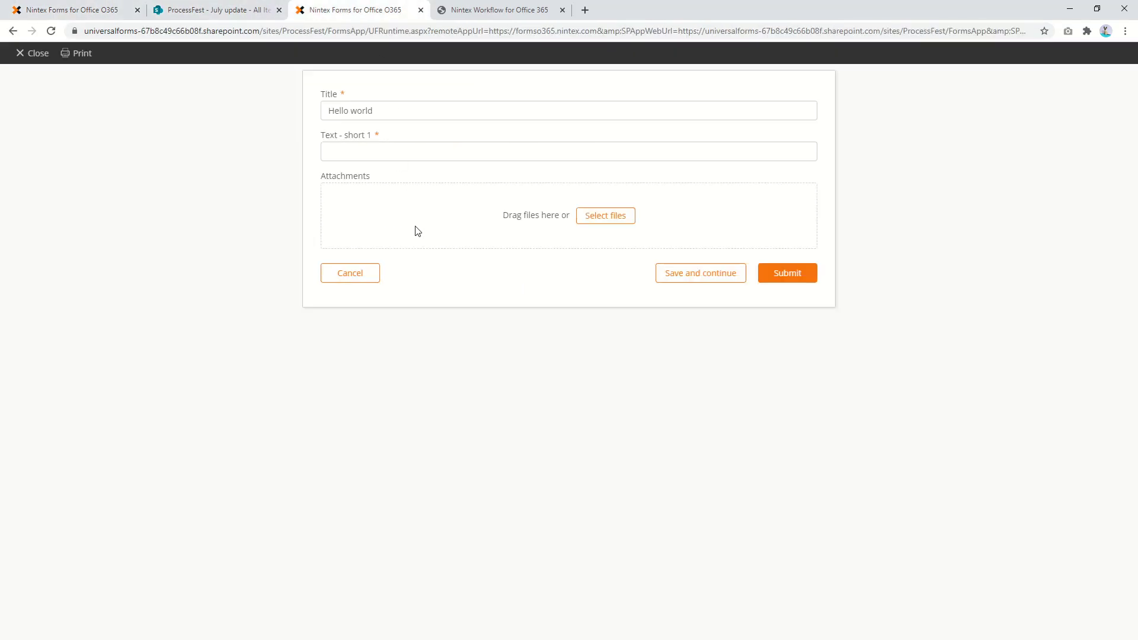
left_click(388, 112)
double_click(359, 112)
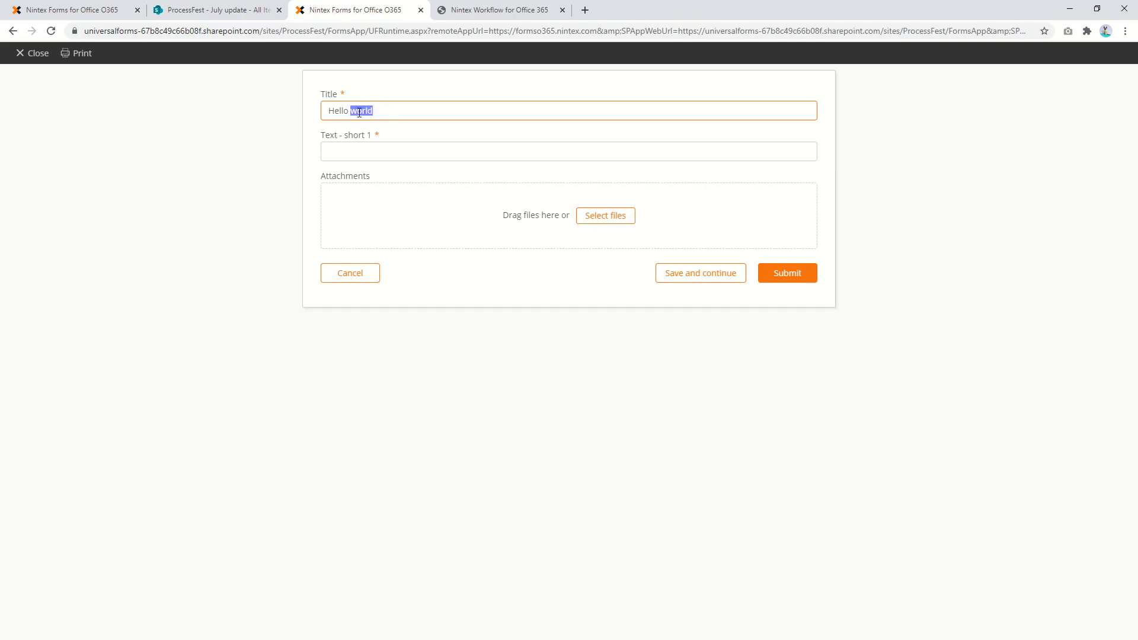
type("Euan")
left_click(702, 268)
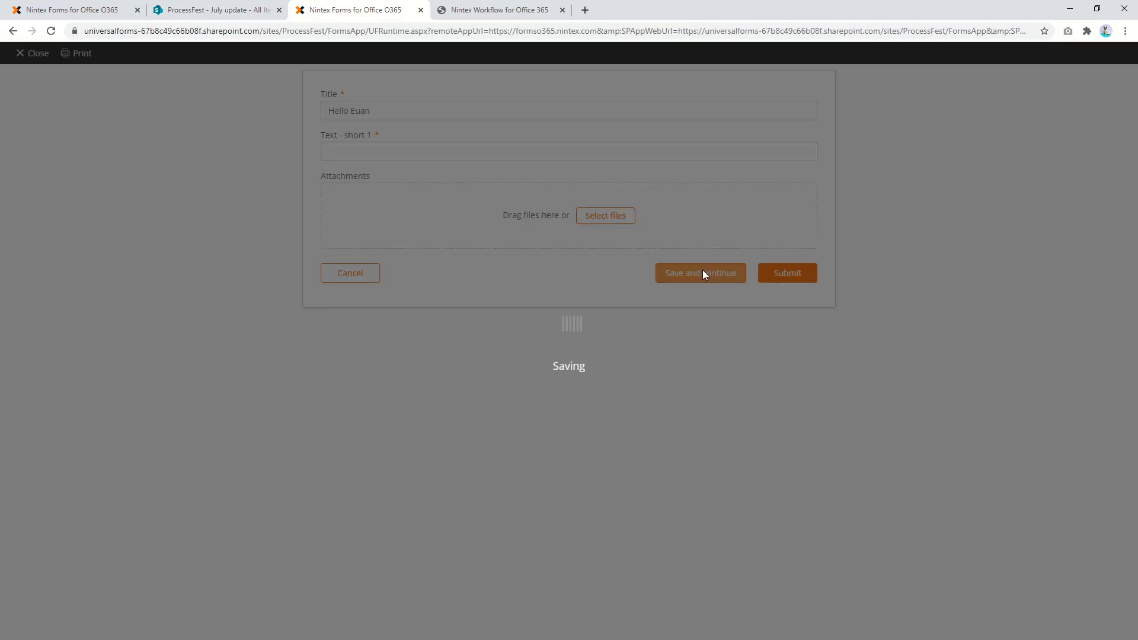
- Refresh the July update list to confirm the renamed item
left_click(107, 10)
left_click(237, 10)
key("F5")
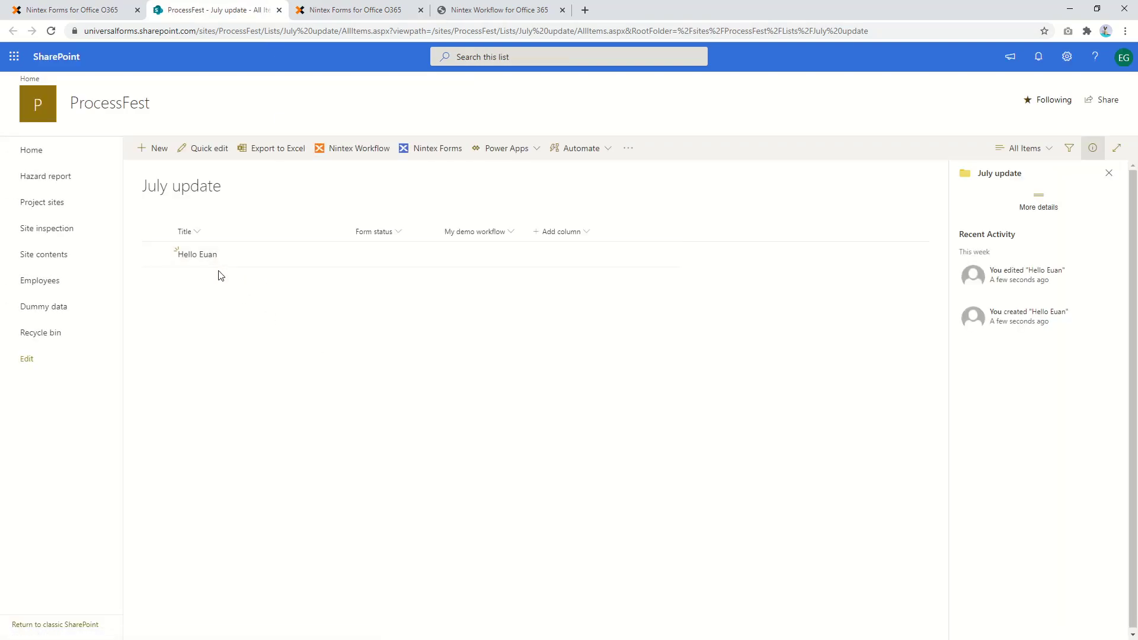
- Delete all of the text in the form's Title field
left_click(89, 10)
left_click(377, 9)
left_click_drag(368, 109, 280, 104)
key("BackSpace")
- Restore the 'Hello Euan' title from the suggestion and type 'Hello again' into Text - short 1
left_click(720, 274)
left_click(416, 107)
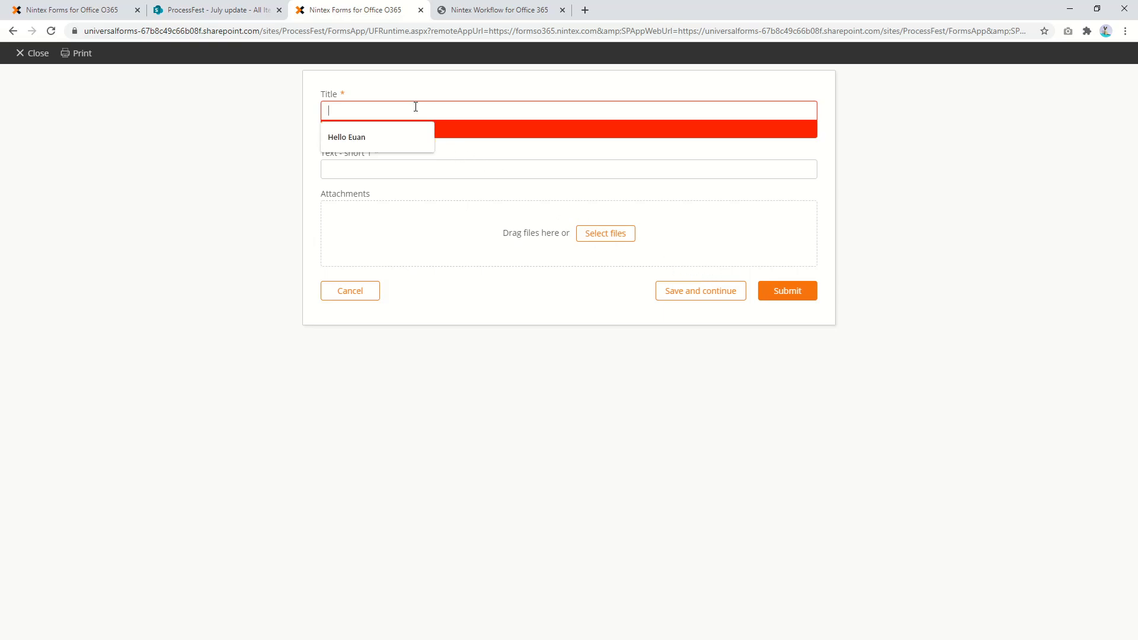
key("Down")
key("Tab")
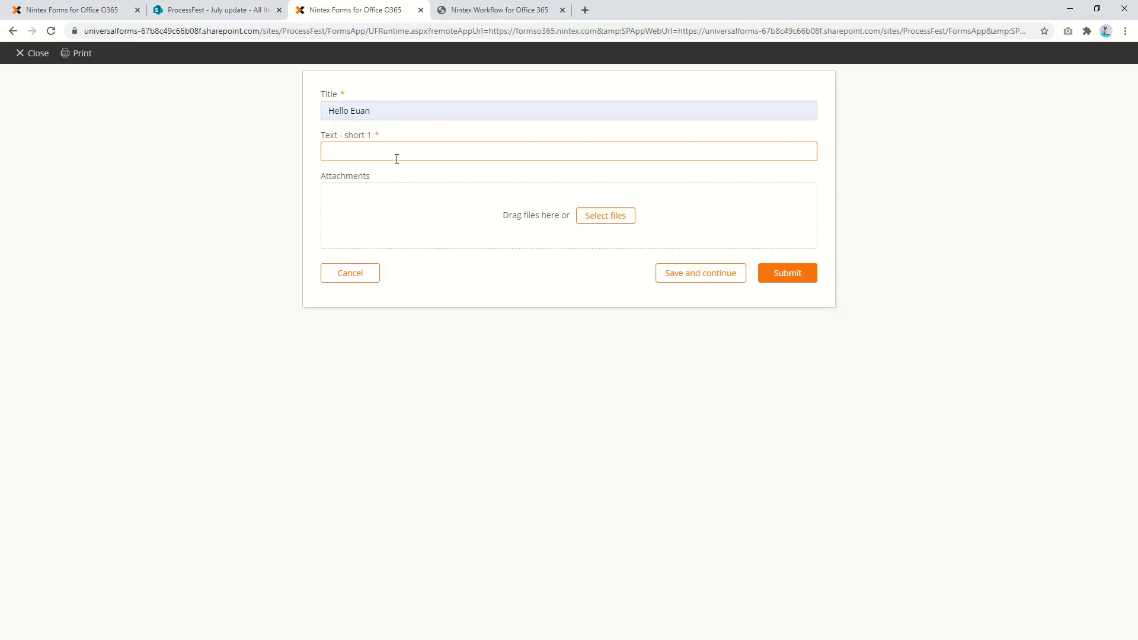
left_click(801, 282)
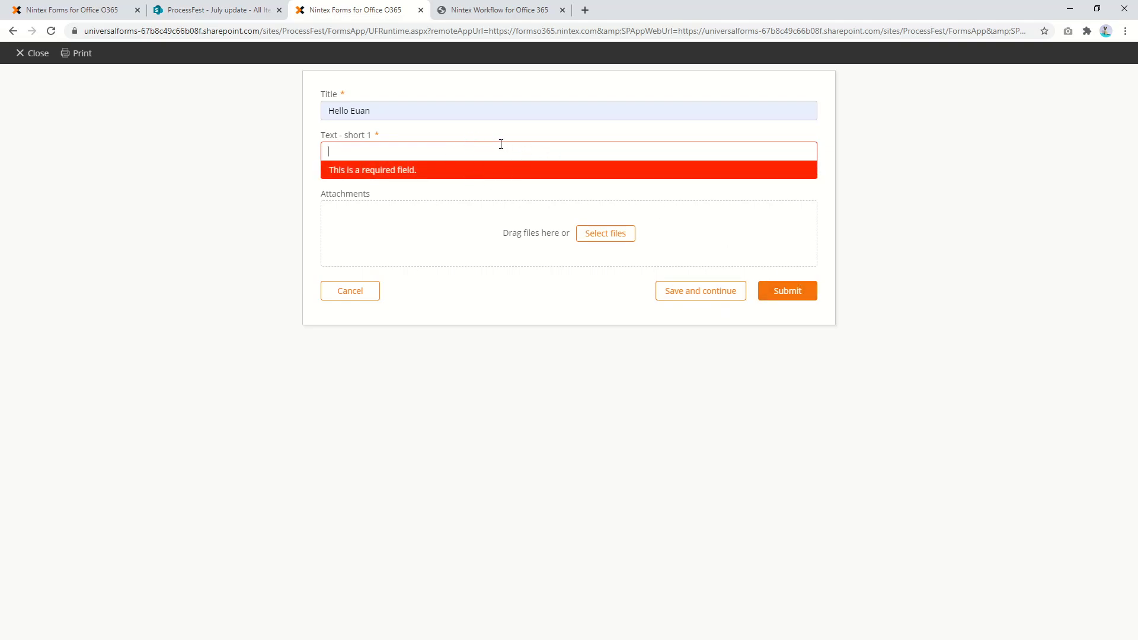
type("Hello")
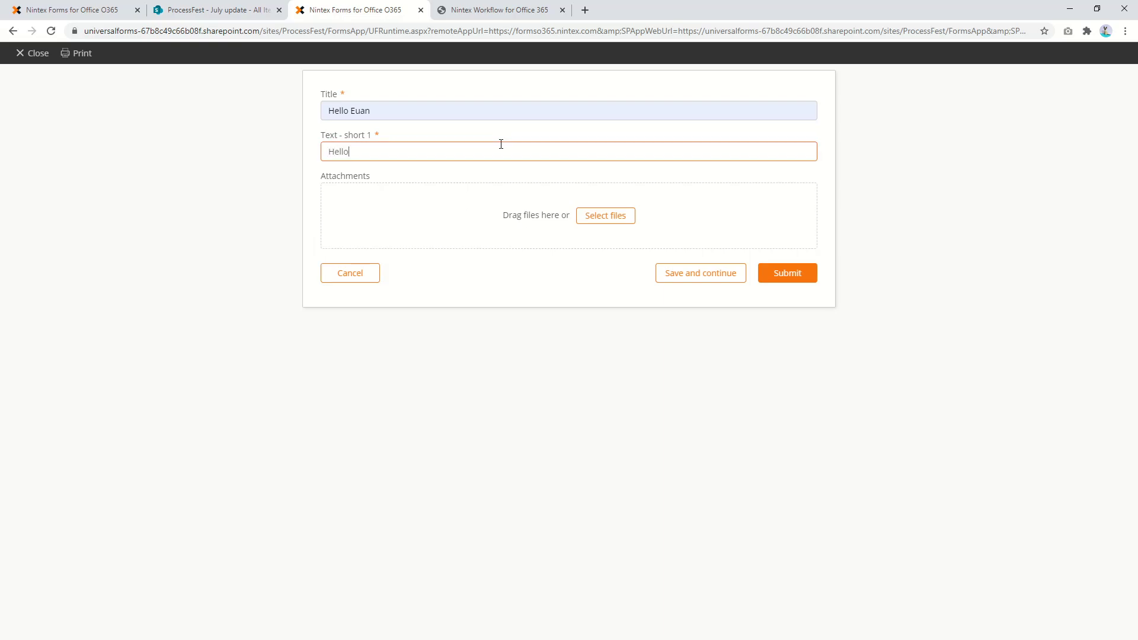
type(" agin")
type("ain")
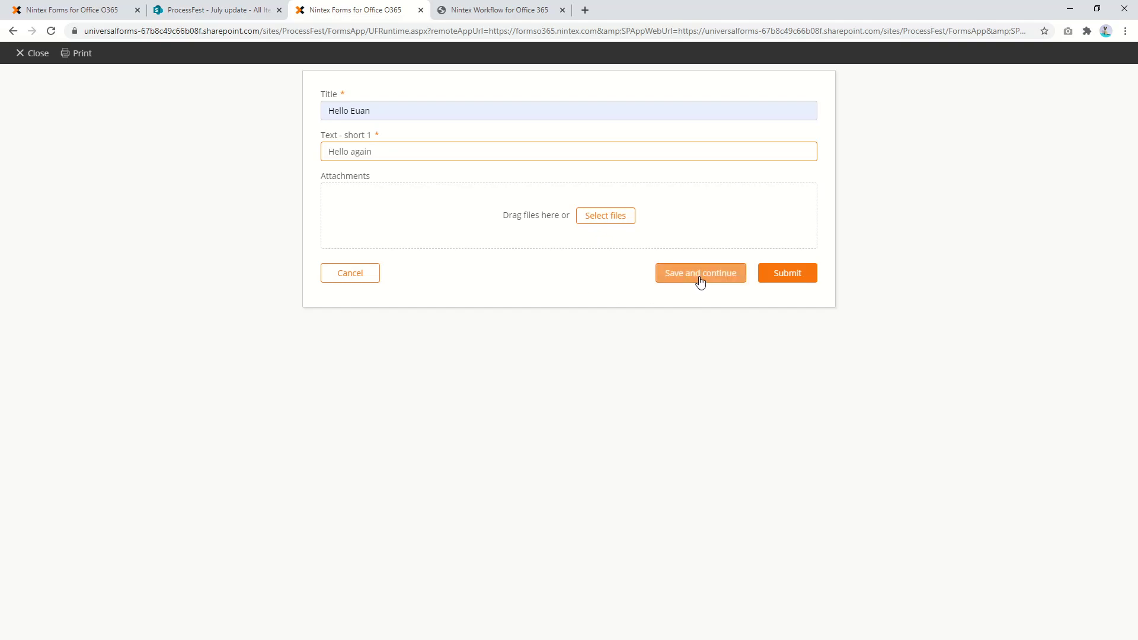
- Set the action buttons' Connected to field to Form status, then view the July update list
left_click(114, 12)
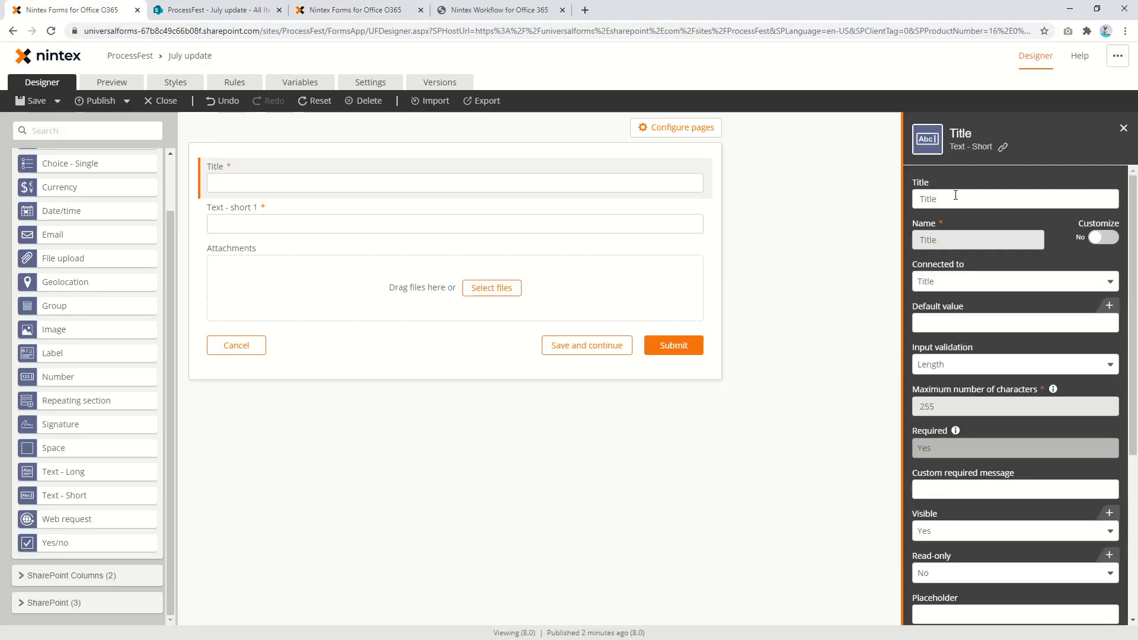
left_click(489, 335)
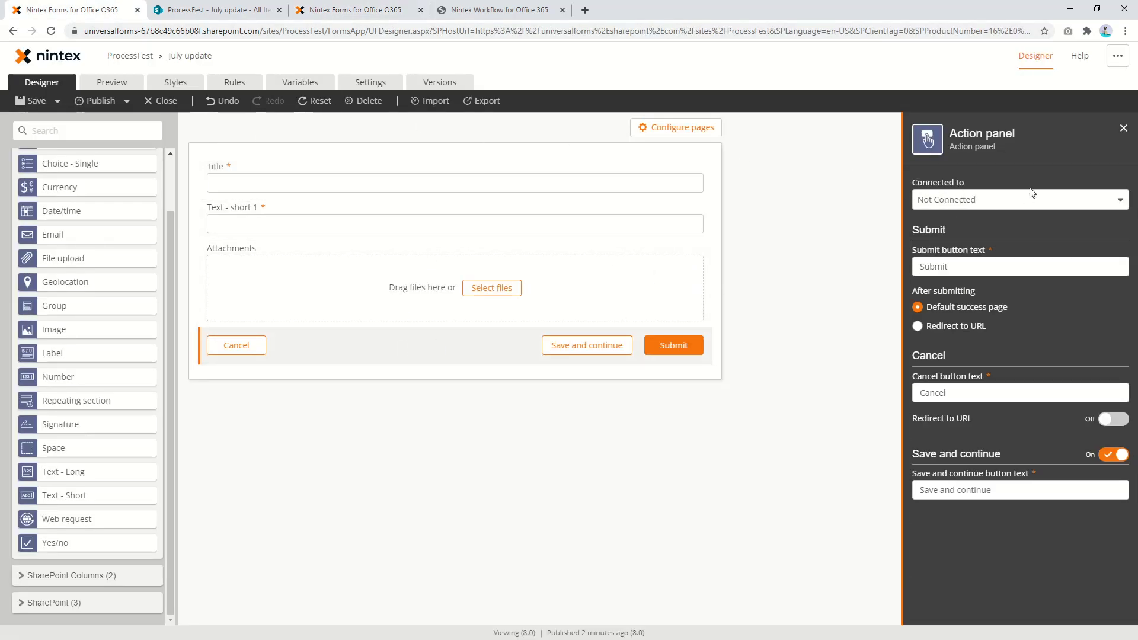
left_click(987, 202)
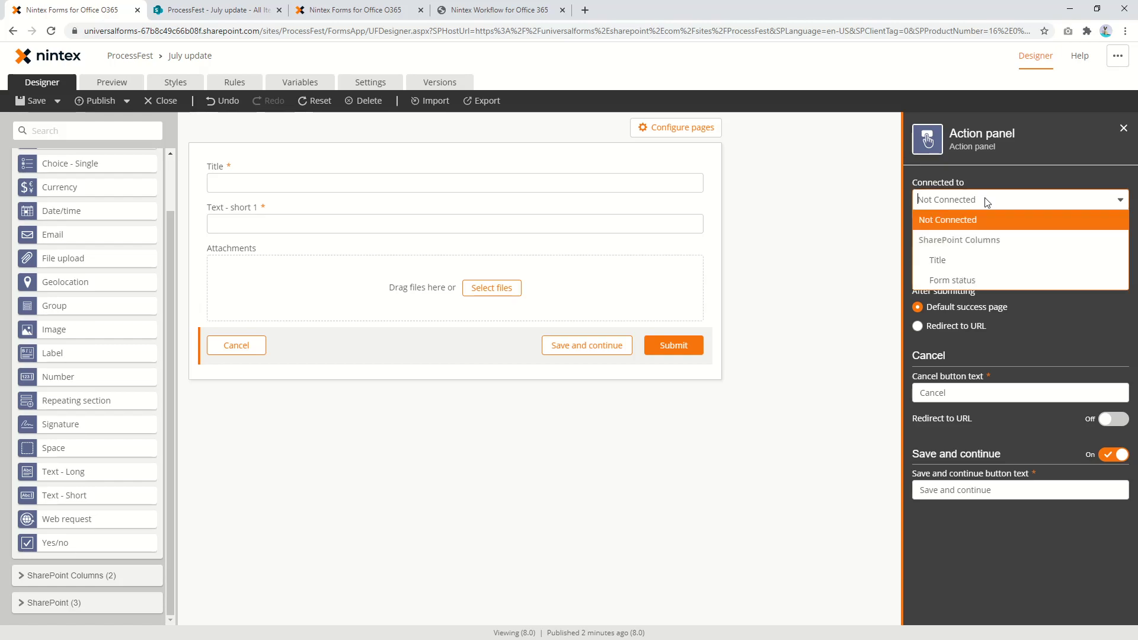
left_click(989, 282)
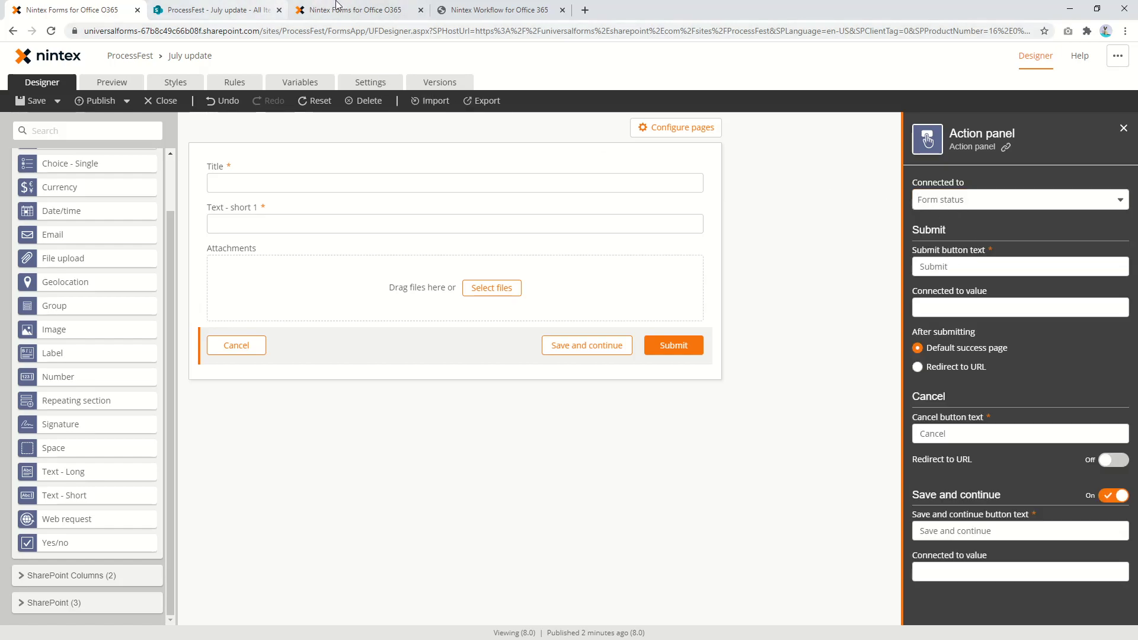
left_click(312, 8)
left_click(219, 10)
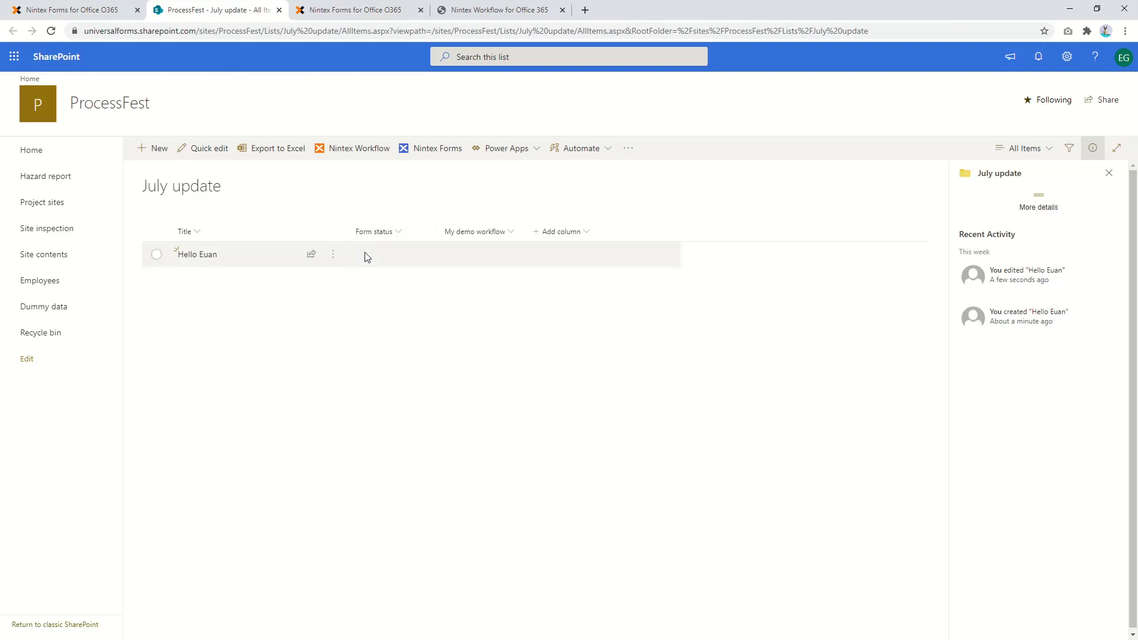
- Have Submit write Final and Save and continue write Draft, then publish version 9.0
left_click(101, 11)
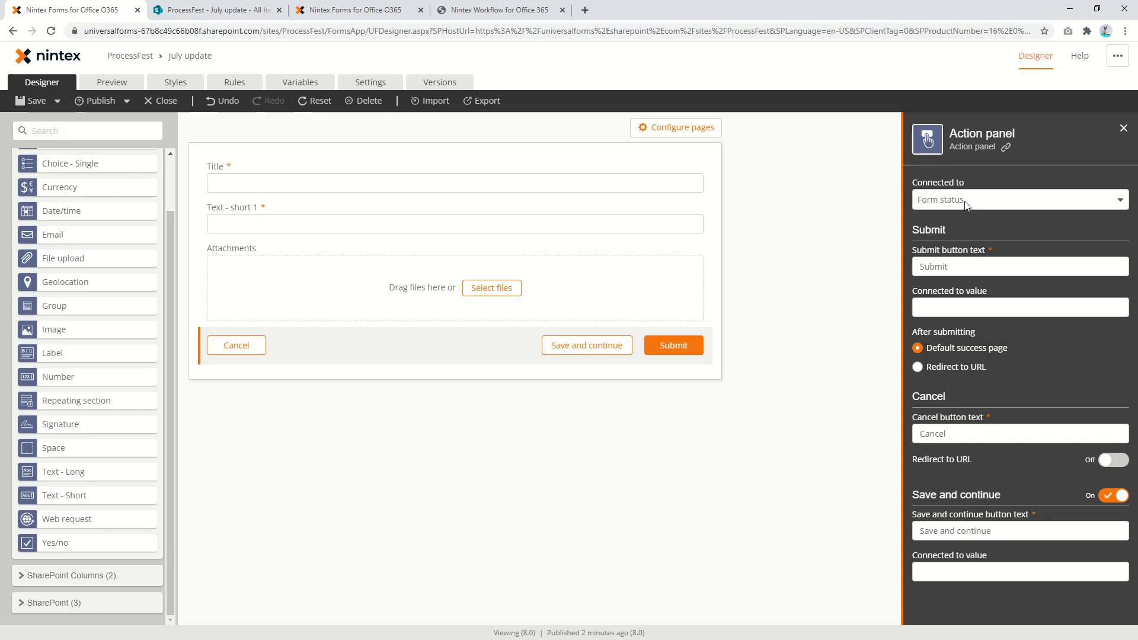
left_click(975, 304)
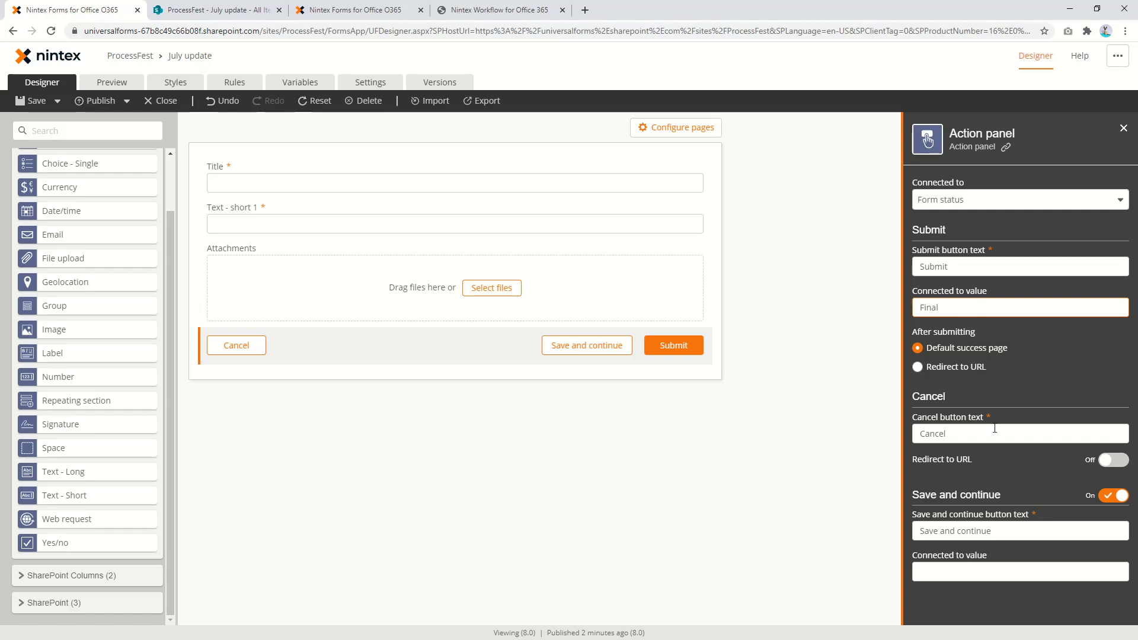
left_click(978, 572)
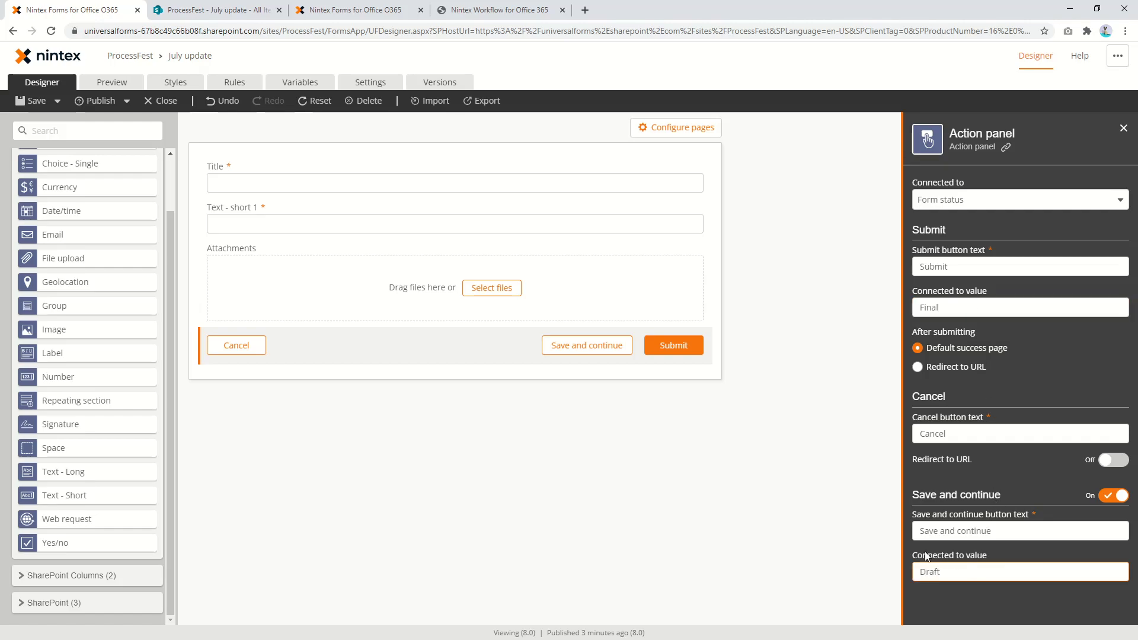
left_click(83, 101)
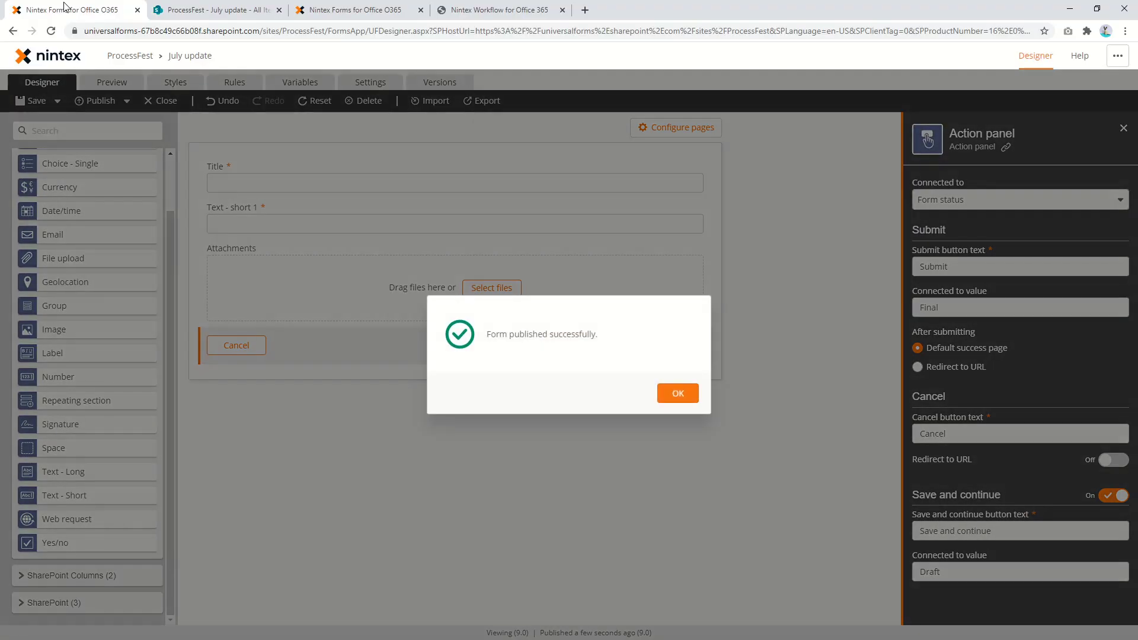
left_click(190, 9)
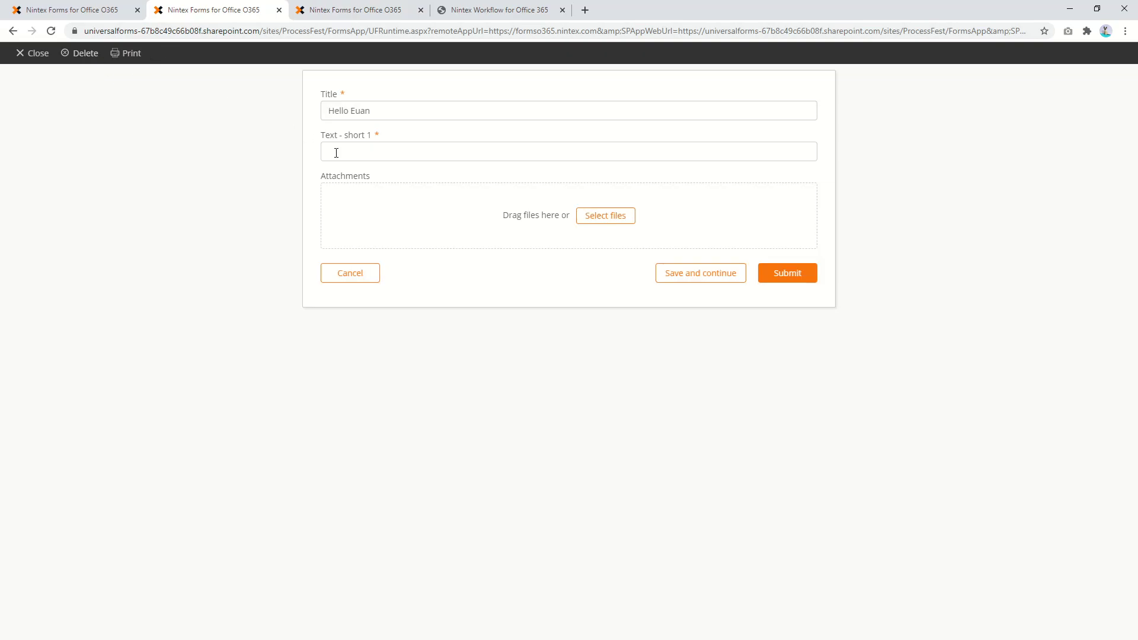
- Change the title to 'Hello World!' and save it as a draft
double_click(360, 110)
type("World!")
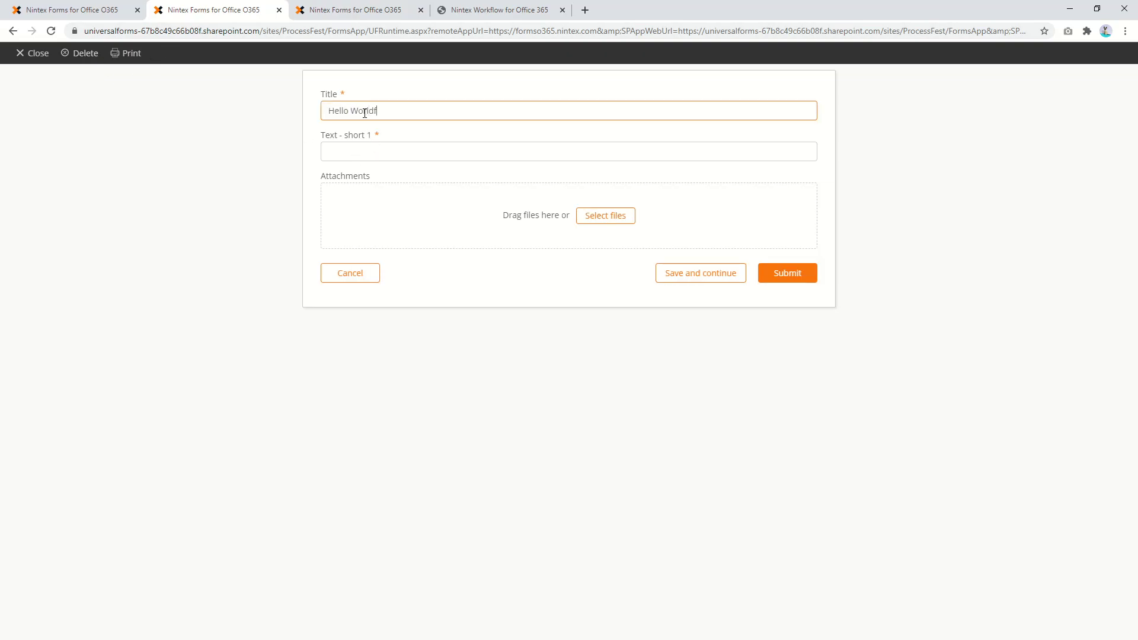
left_click(686, 280)
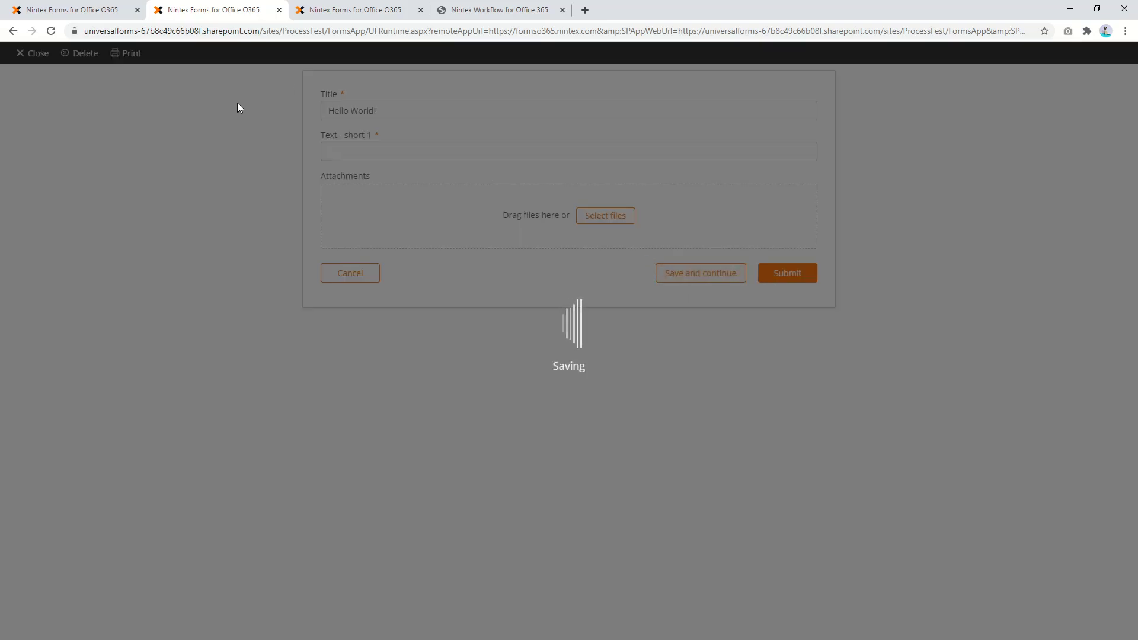
- Close the older filled-in form, discarding its changes, to return to the list
key("ctrl+shift+Tab")
left_click(203, 8)
left_click(90, 9)
left_click(323, 8)
left_click(36, 53)
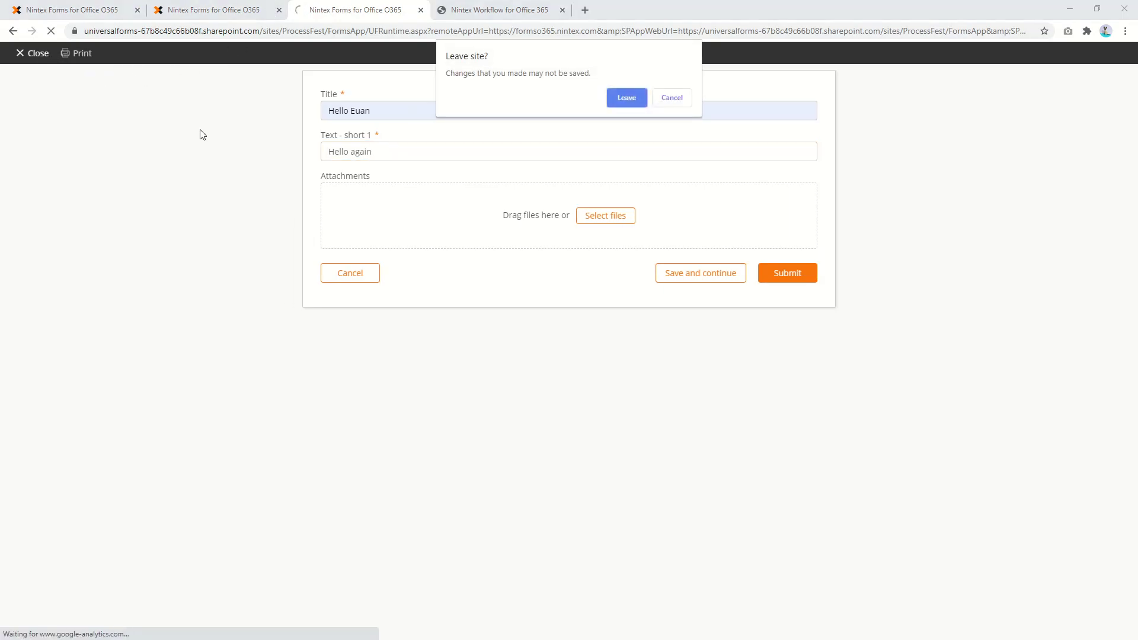
left_click(625, 97)
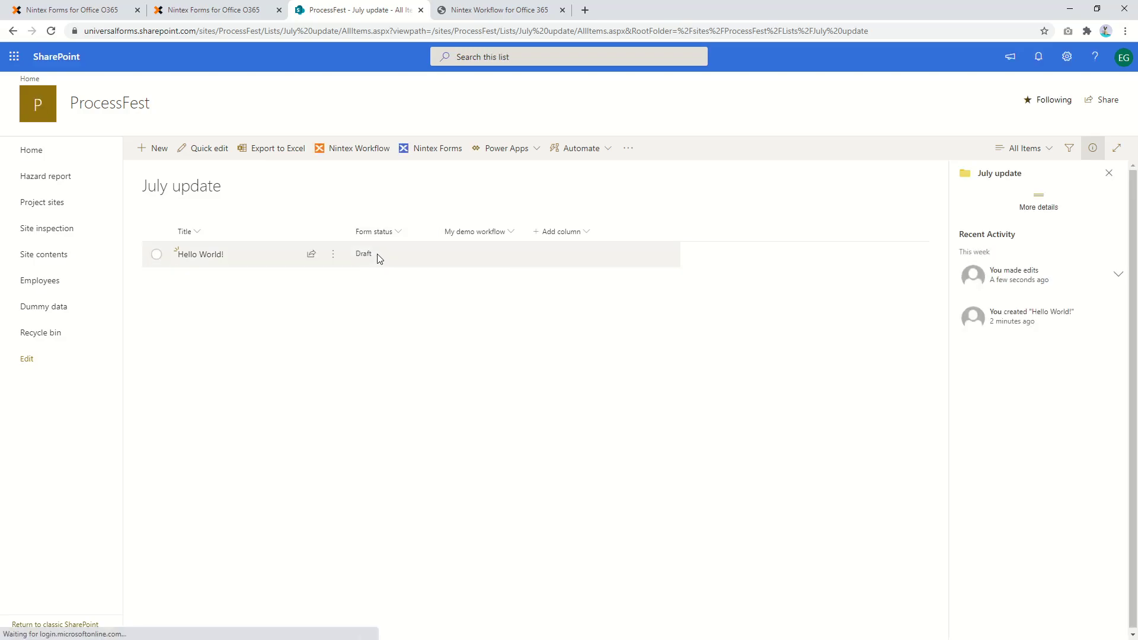
- Change the item's title to 'Hello everyone'
left_click(234, 7)
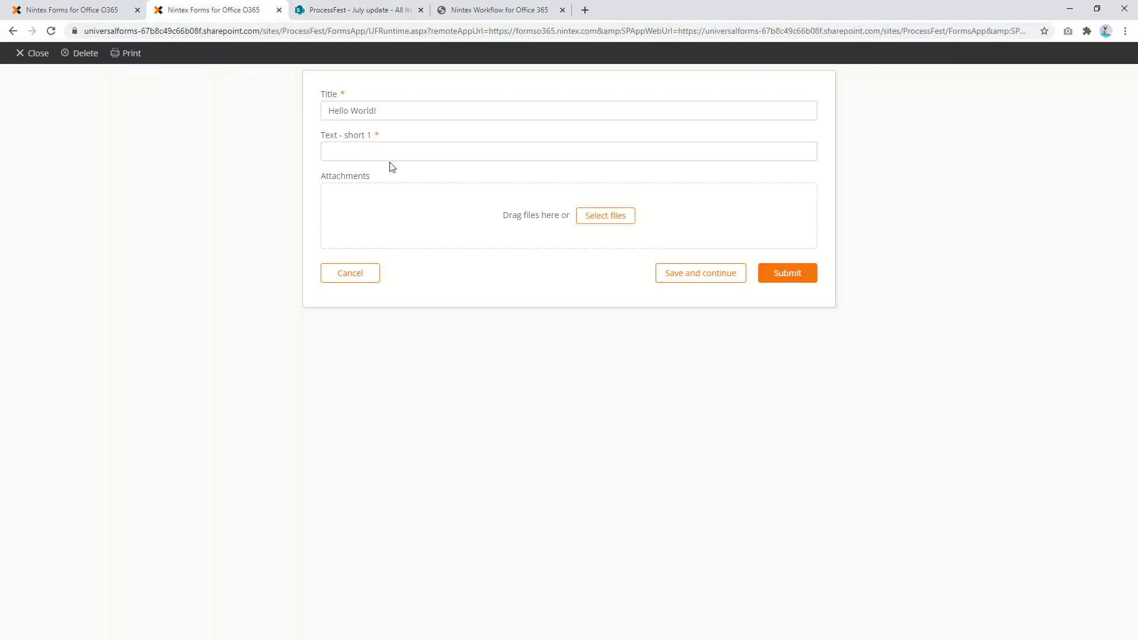
left_click(386, 112)
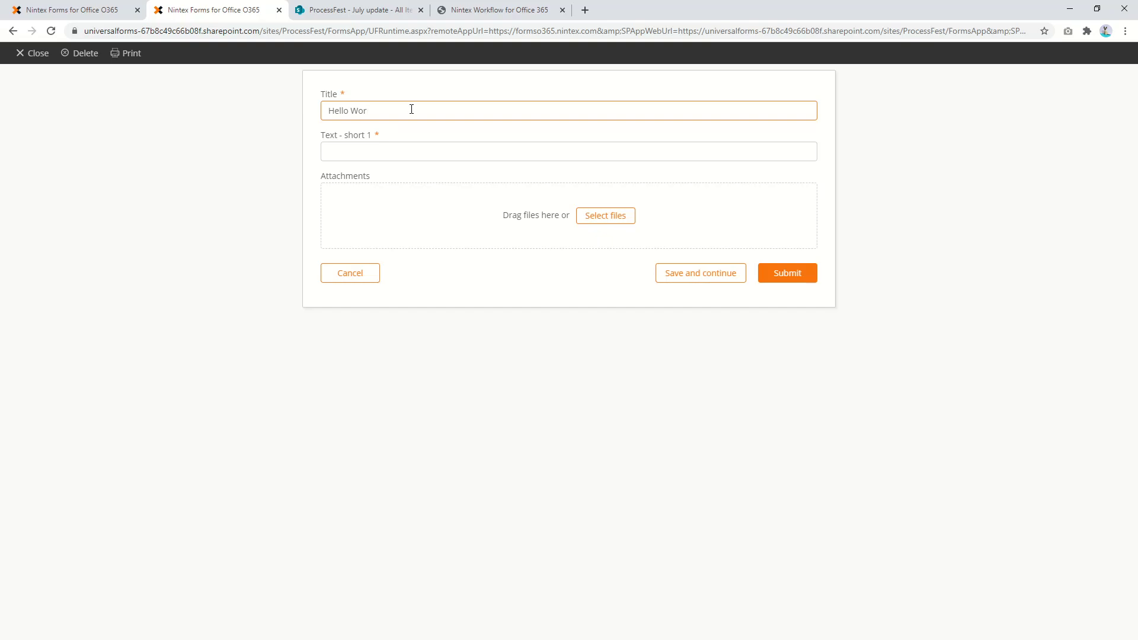
key("BackSpace")
key("BackSpace")
key("BackSpace")
type("everyone")
left_click(336, 7)
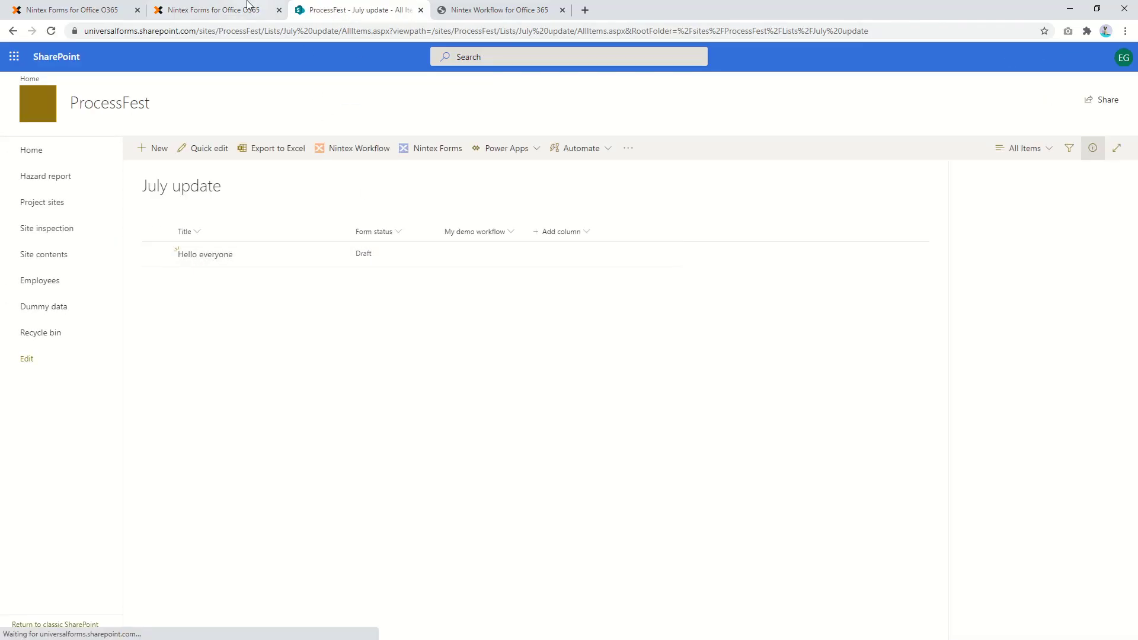
left_click(233, 9)
- Fill Text - short 1 with 'Fill this in' and submit the item as Final
left_click(797, 279)
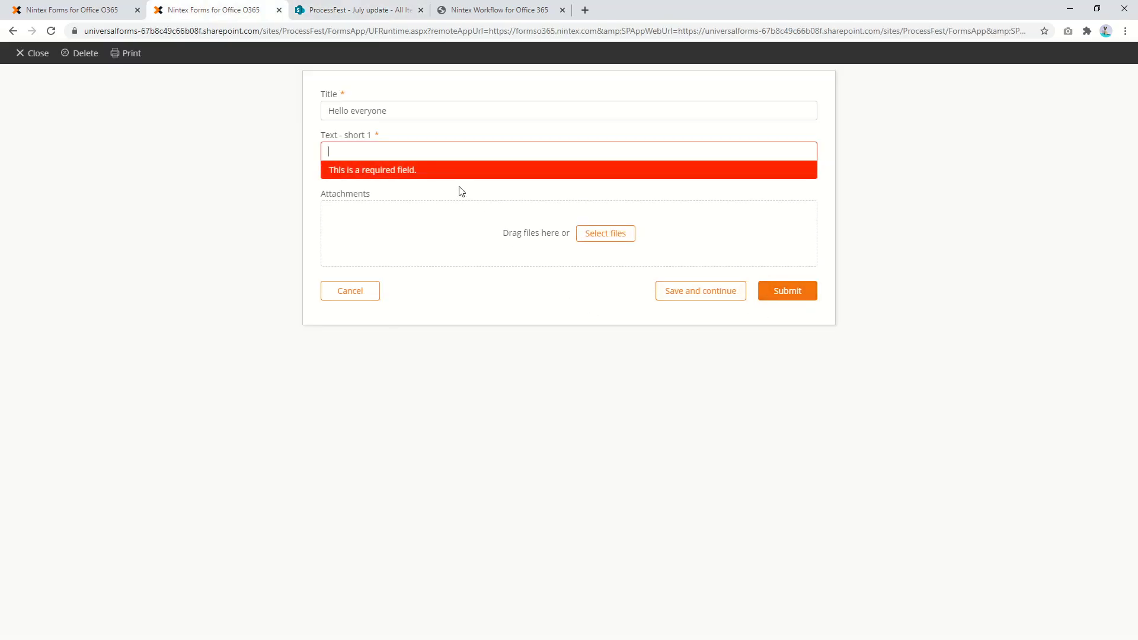
type("Fill this ")
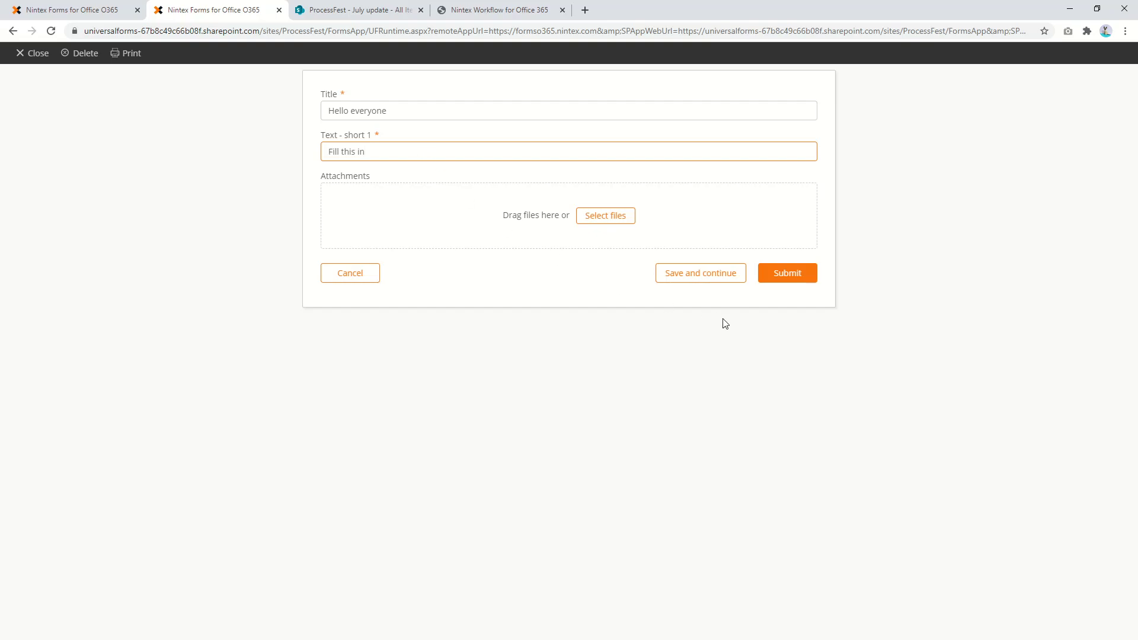
type("in")
left_click(808, 273)
left_click(332, 9)
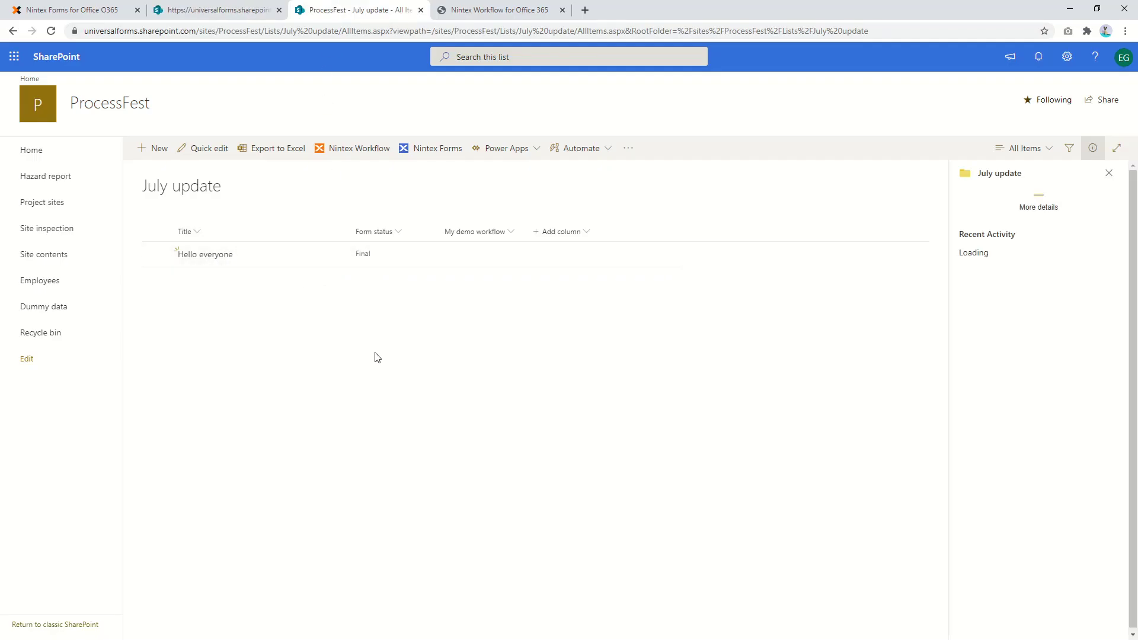
key("F5")
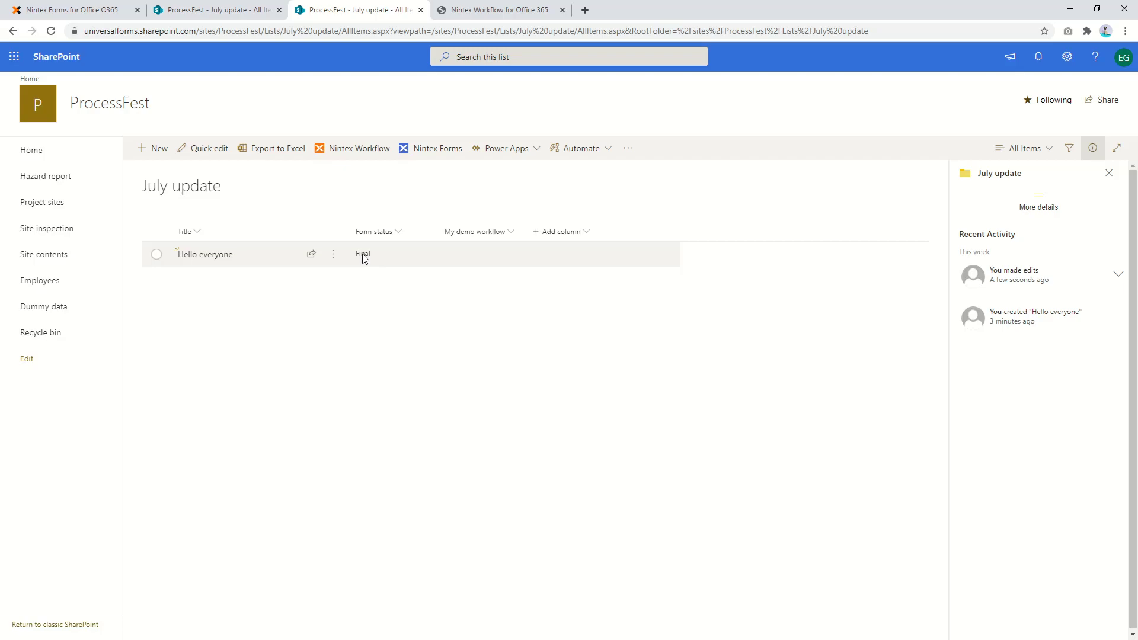
- Open the workflow's start settings and expand the conditions for new items
left_click(483, 10)
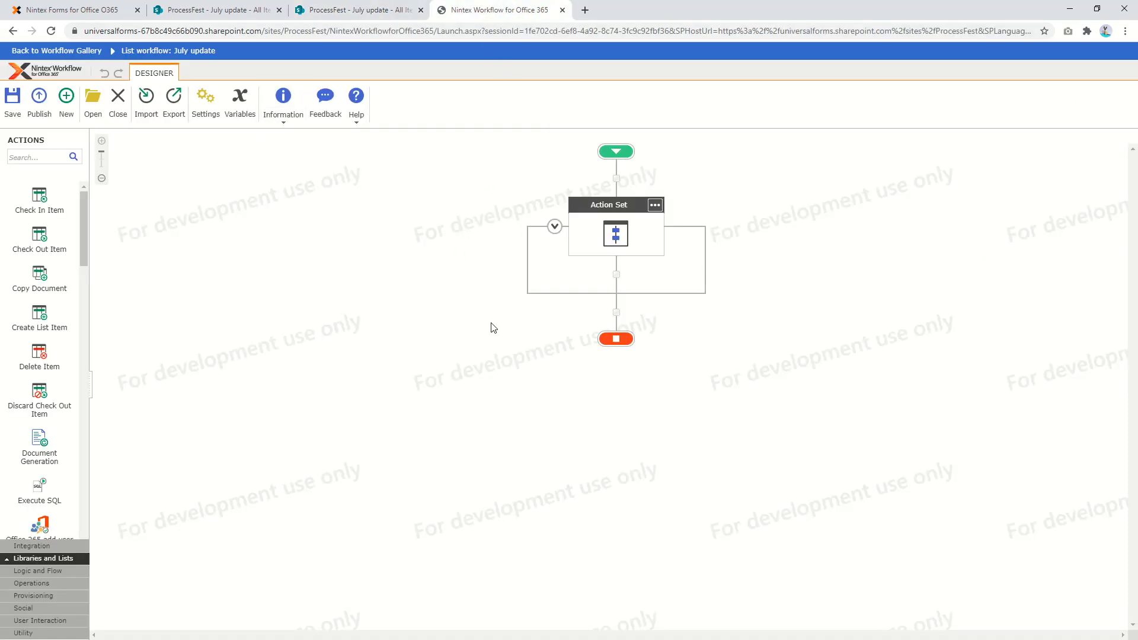
left_click(625, 179)
left_click(206, 99)
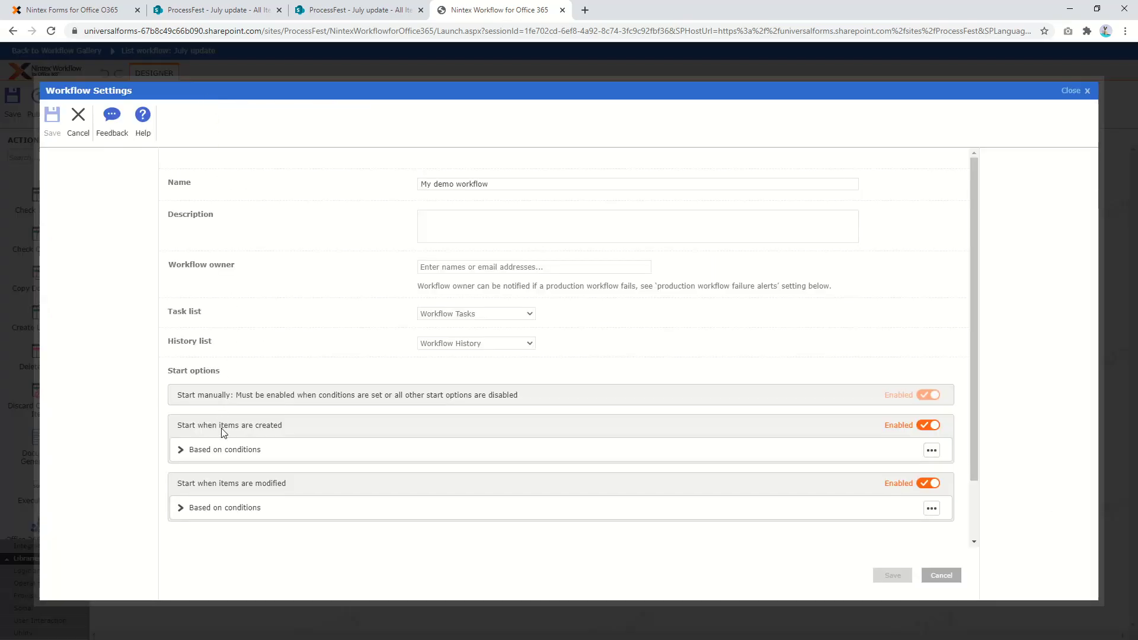
left_click(182, 454)
scroll(179, 437, "down", 2)
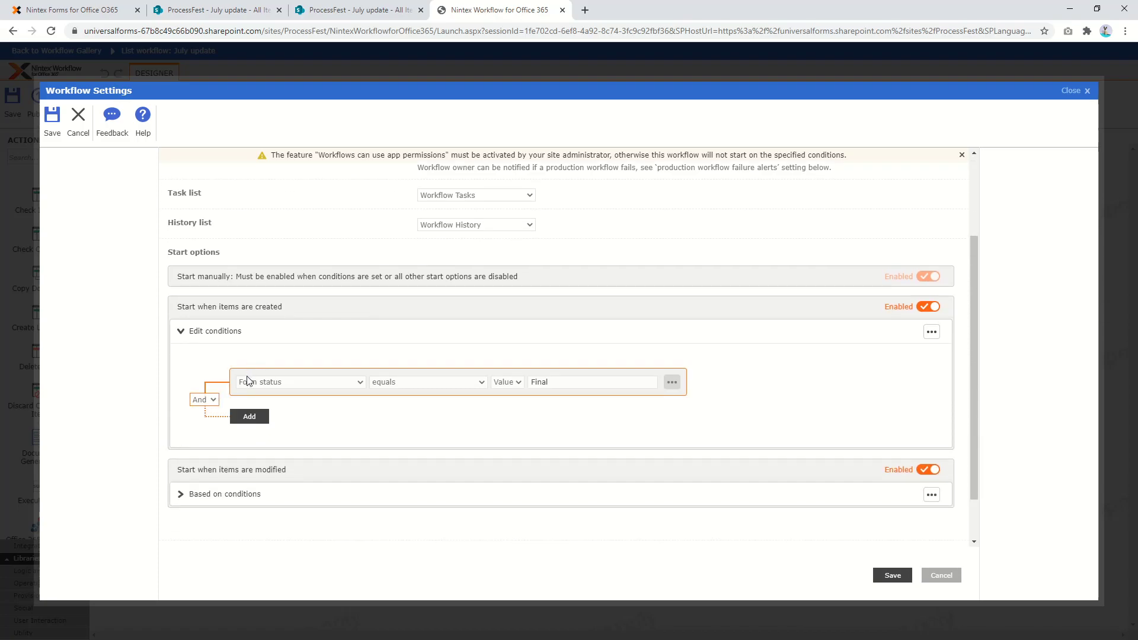
- Turn start-on-modify off and keep start-on-create conditioned on Form status equals Final
left_click(927, 308)
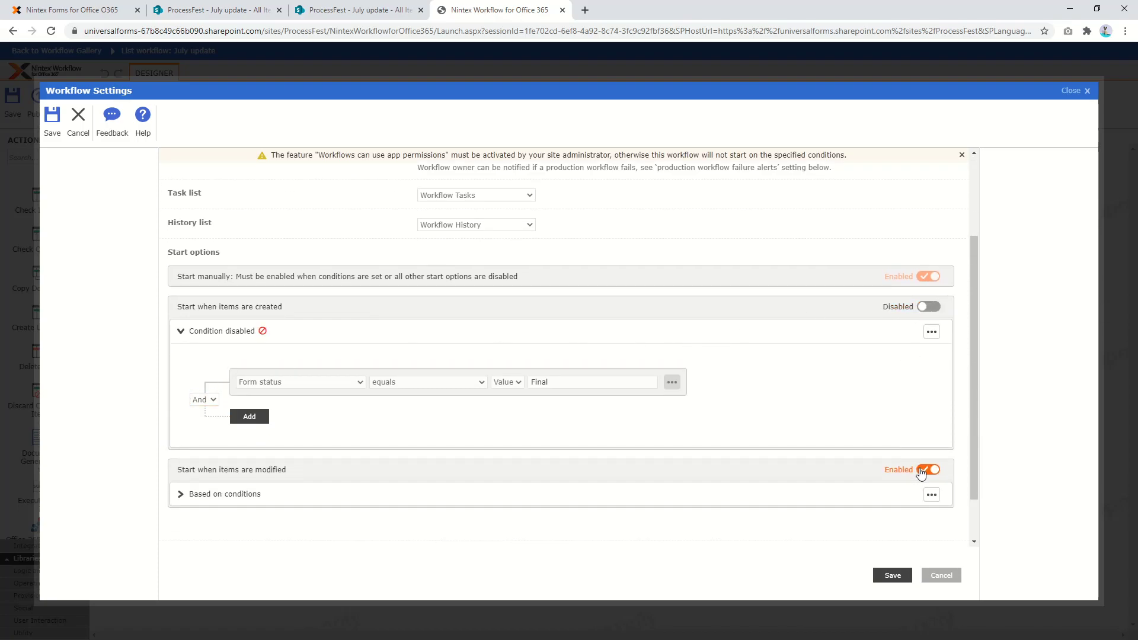
left_click(927, 470)
left_click(928, 308)
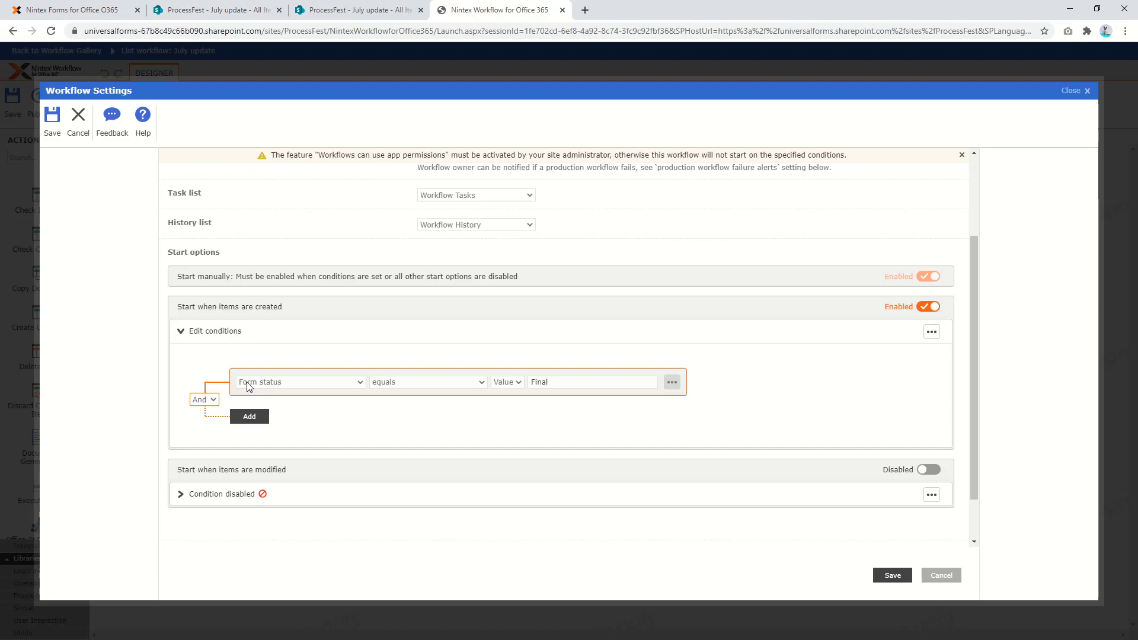
left_click(562, 384)
left_click(292, 382)
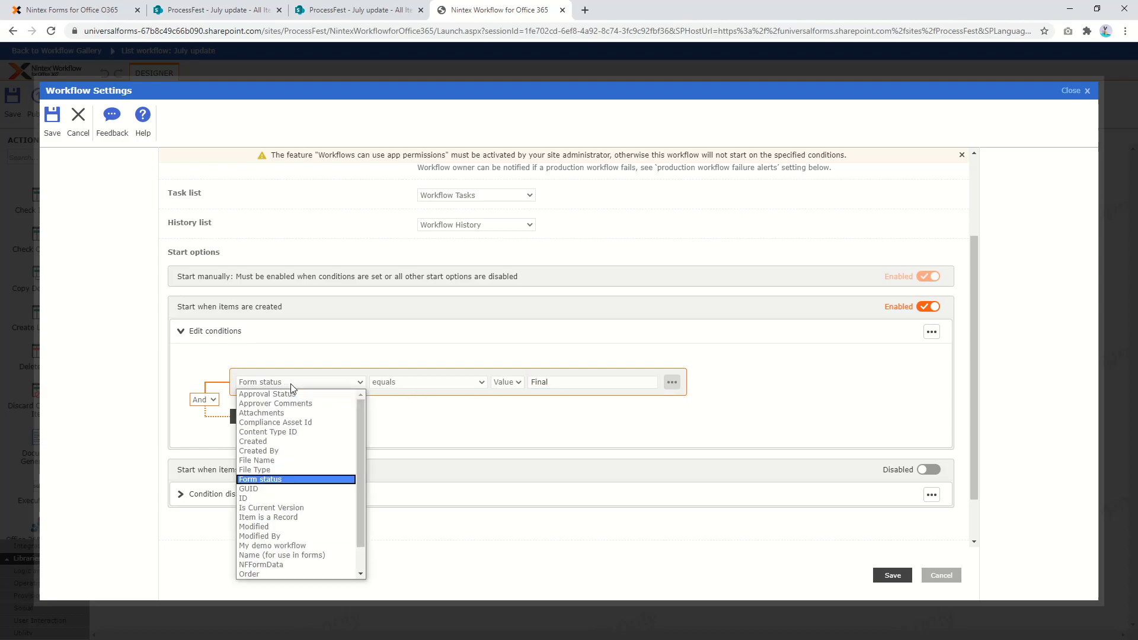
left_click(300, 480)
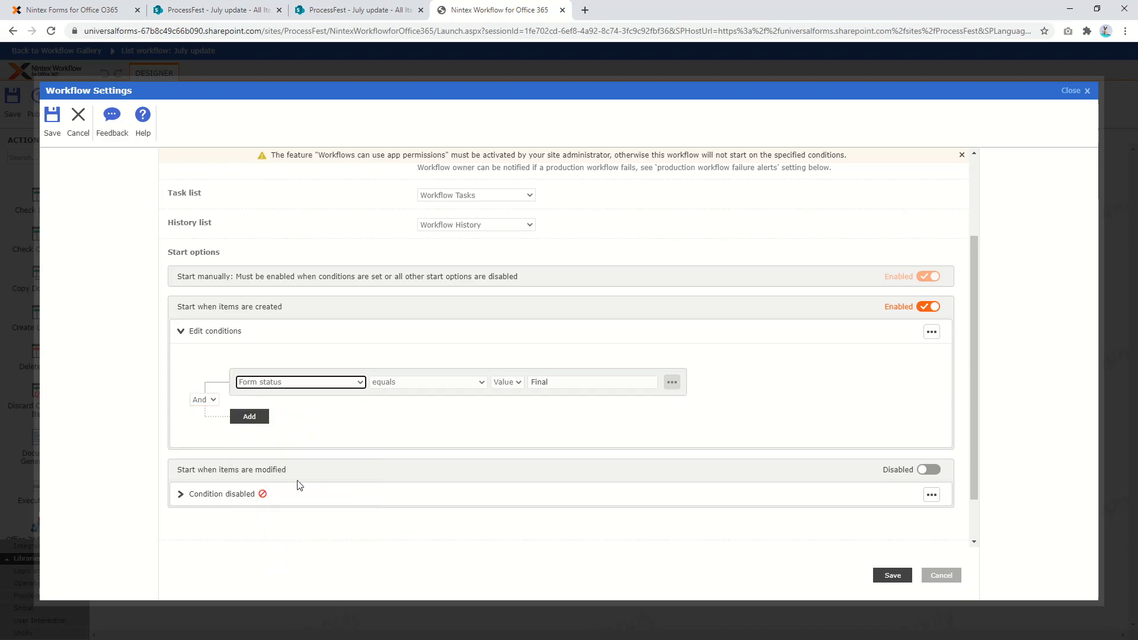
left_click(237, 10)
left_click(72, 10)
- Dismiss the publish message and turn on start-on-modify with Form status equals Final
left_click(676, 396)
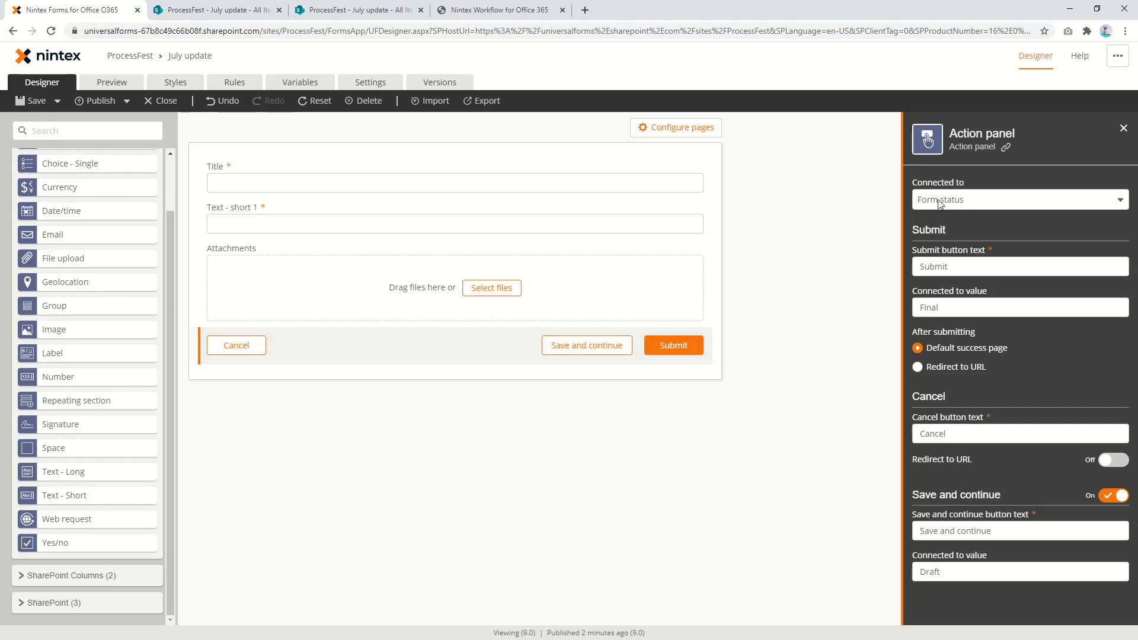
left_click(498, 10)
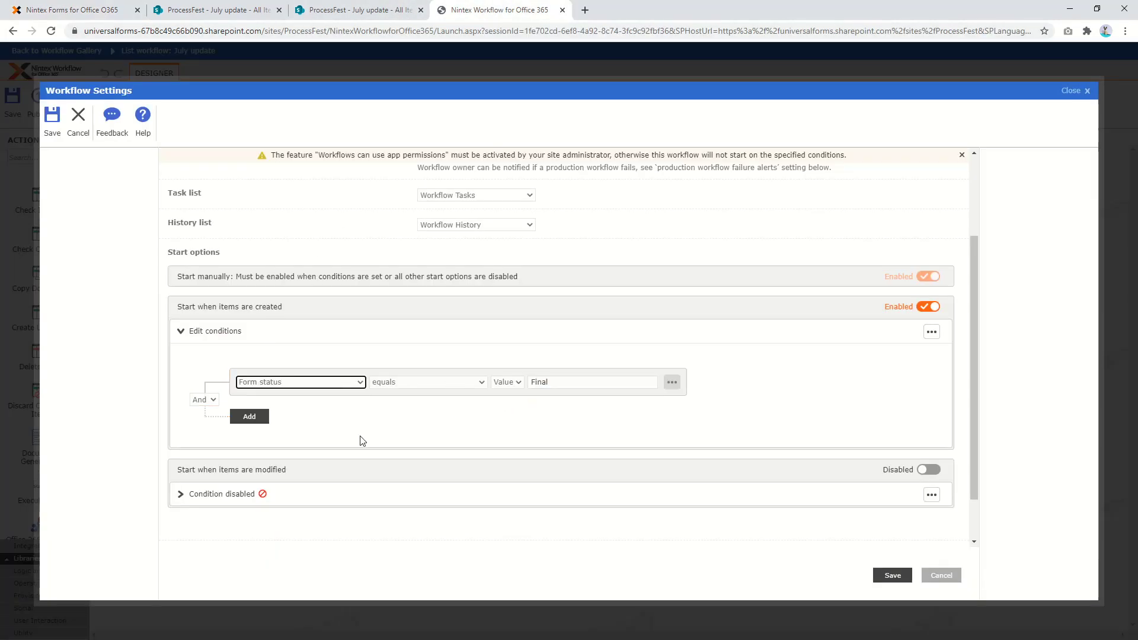
left_click(181, 495)
scroll(367, 527, "down", 3)
left_click(929, 309)
left_click(606, 390)
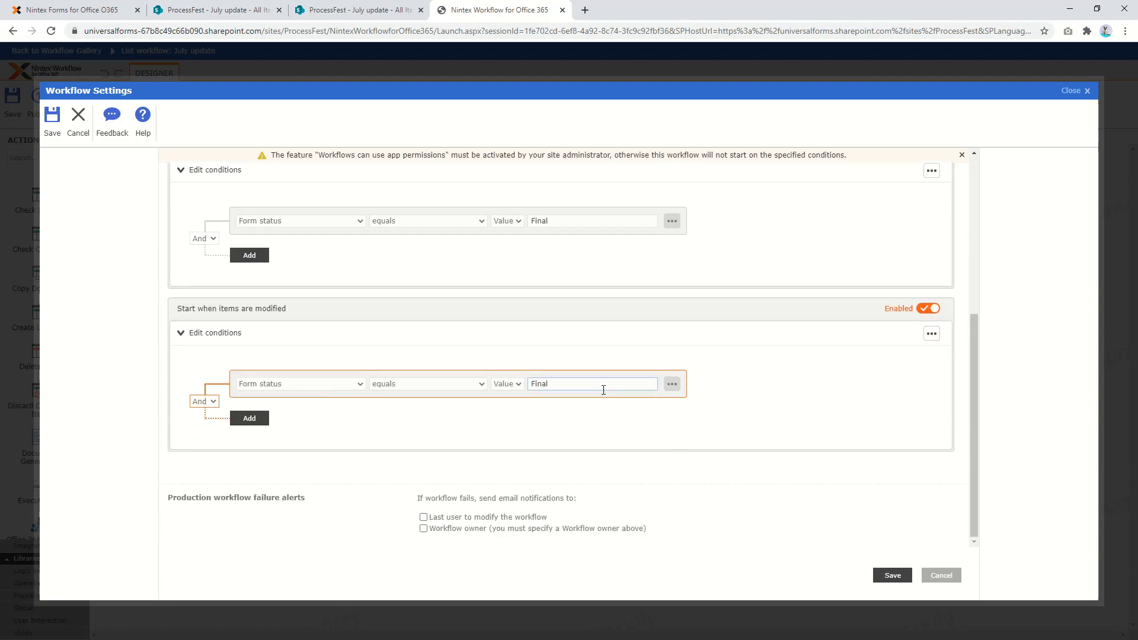
left_click(320, 9)
left_click(190, 9)
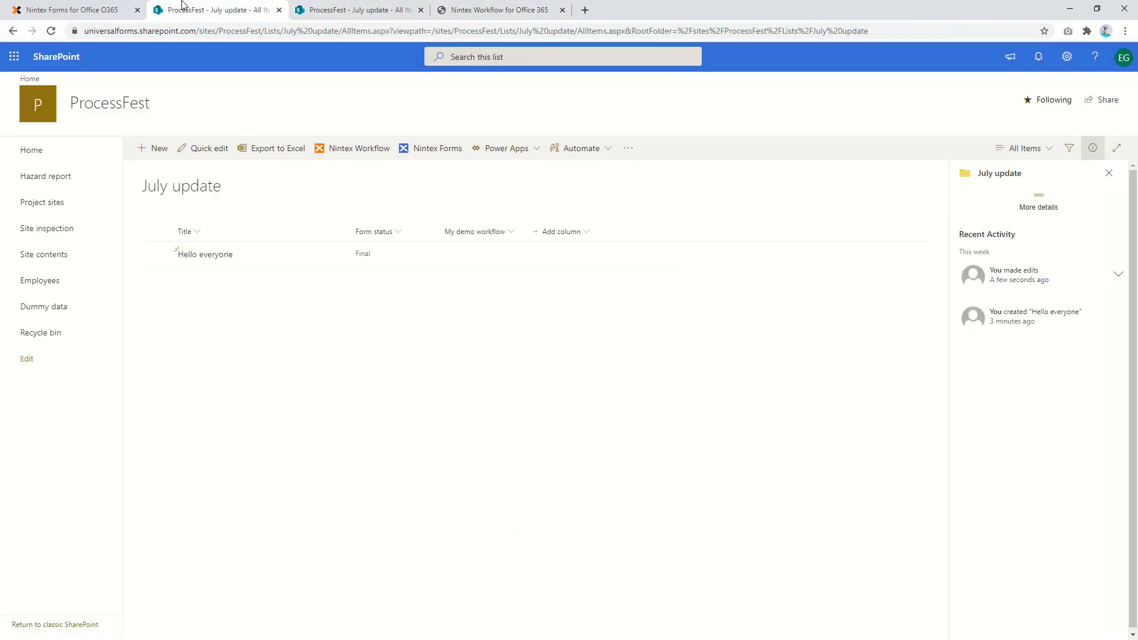
left_click(75, 8)
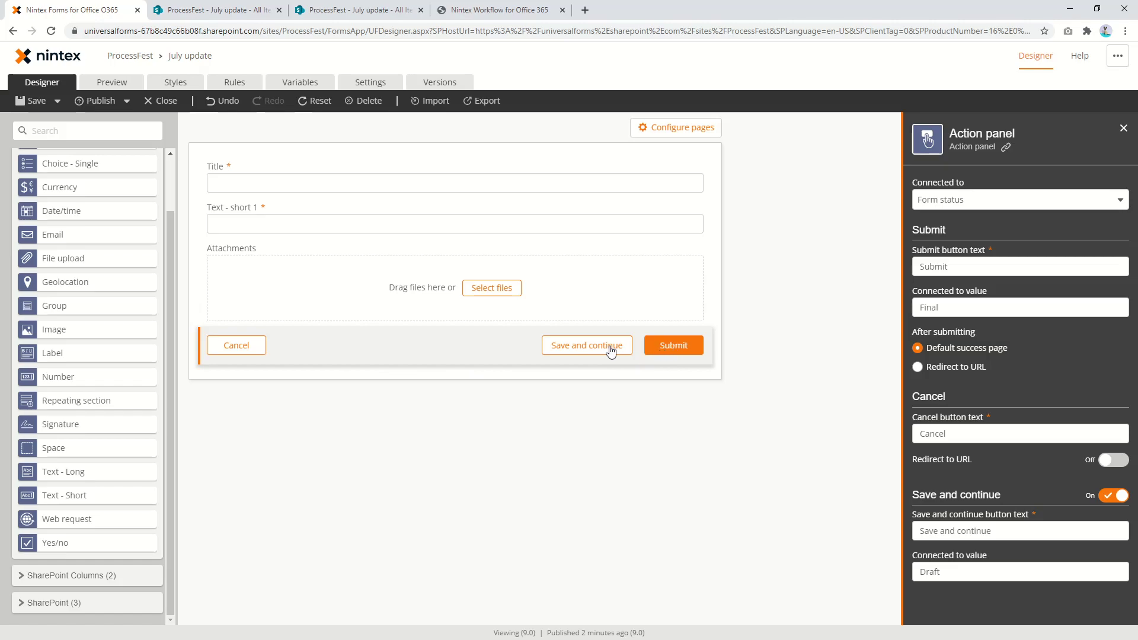
left_click(475, 9)
- Save the start settings, publish the workflow, and return to the July update list
left_click(890, 575)
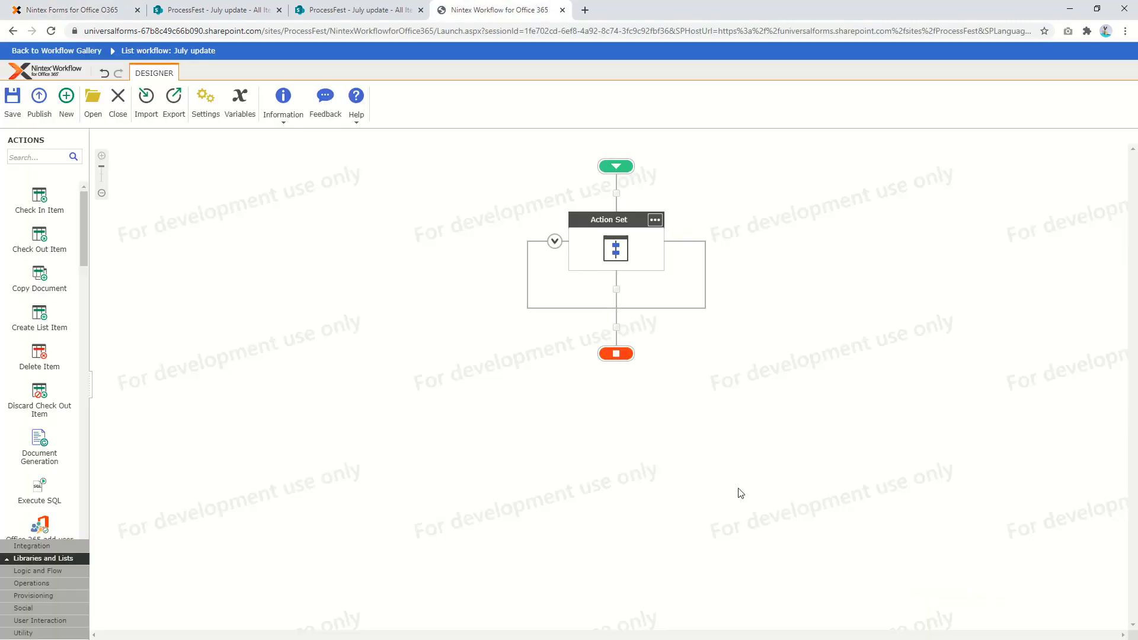
left_click(39, 102)
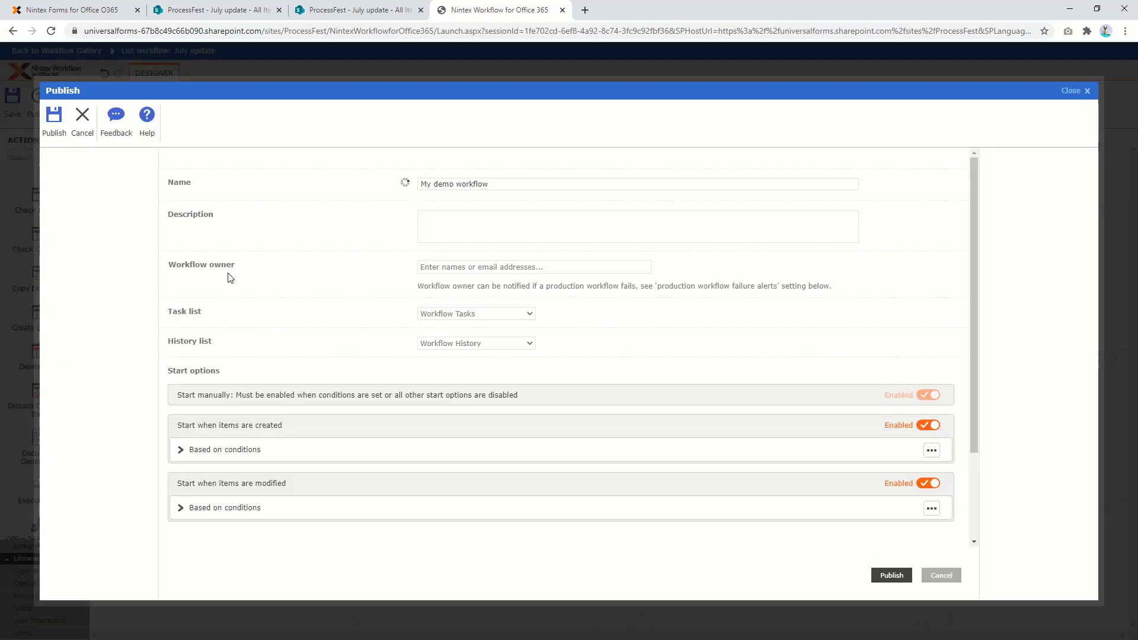
left_click(54, 116)
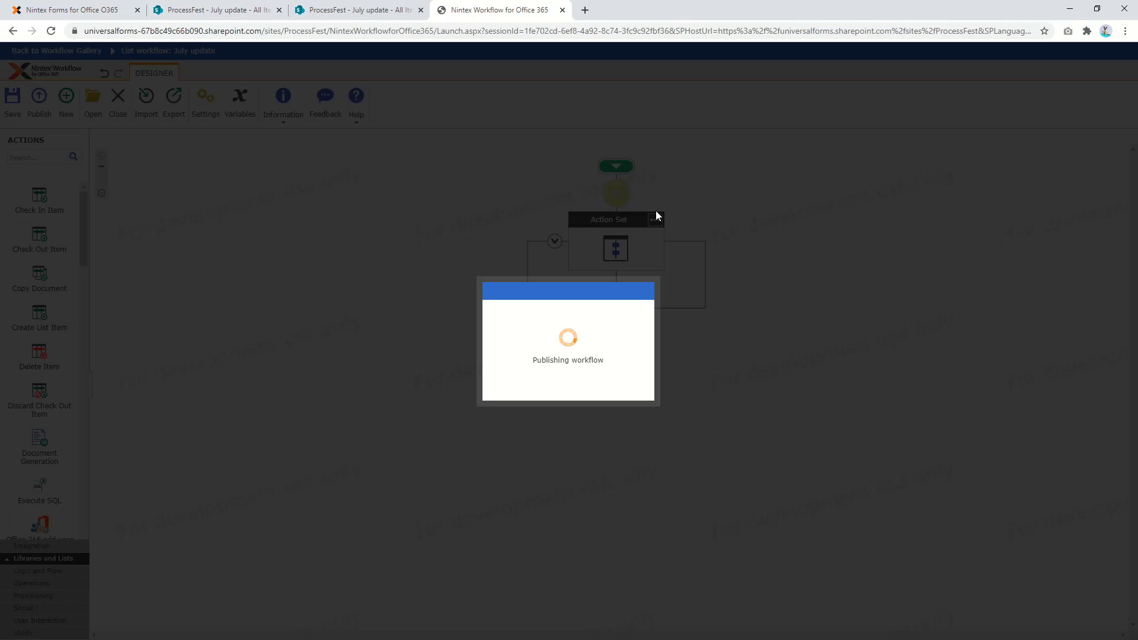
left_click(320, 16)
left_click(223, 6)
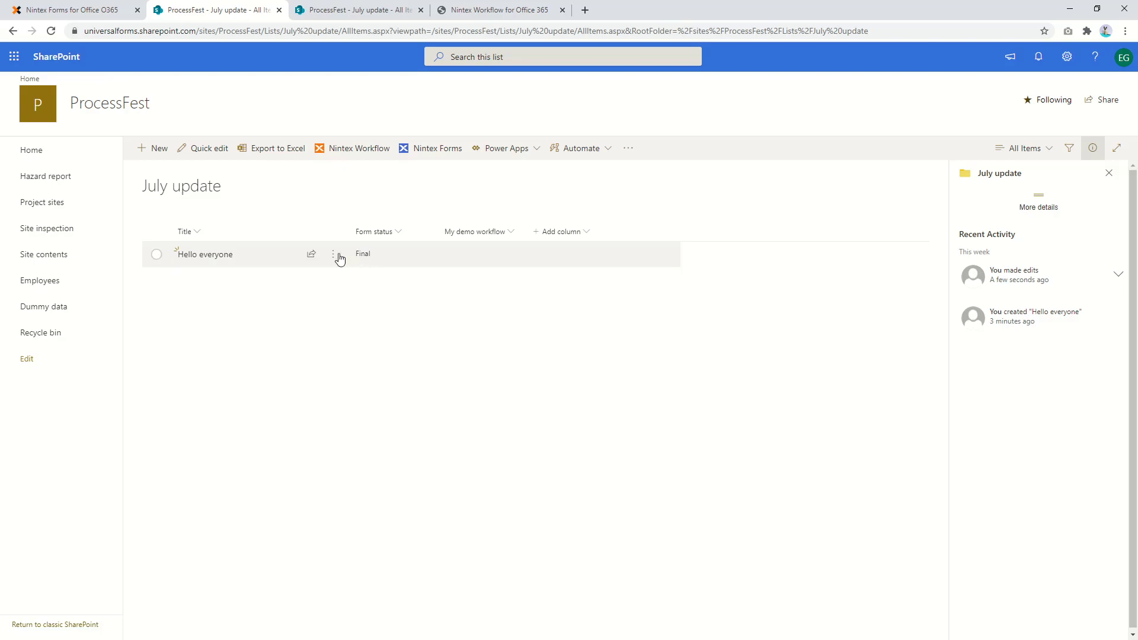
- Dismiss the publish message and save a new greeting item with title and short text as Draft
left_click(515, 5)
left_click(616, 361)
left_click(248, 4)
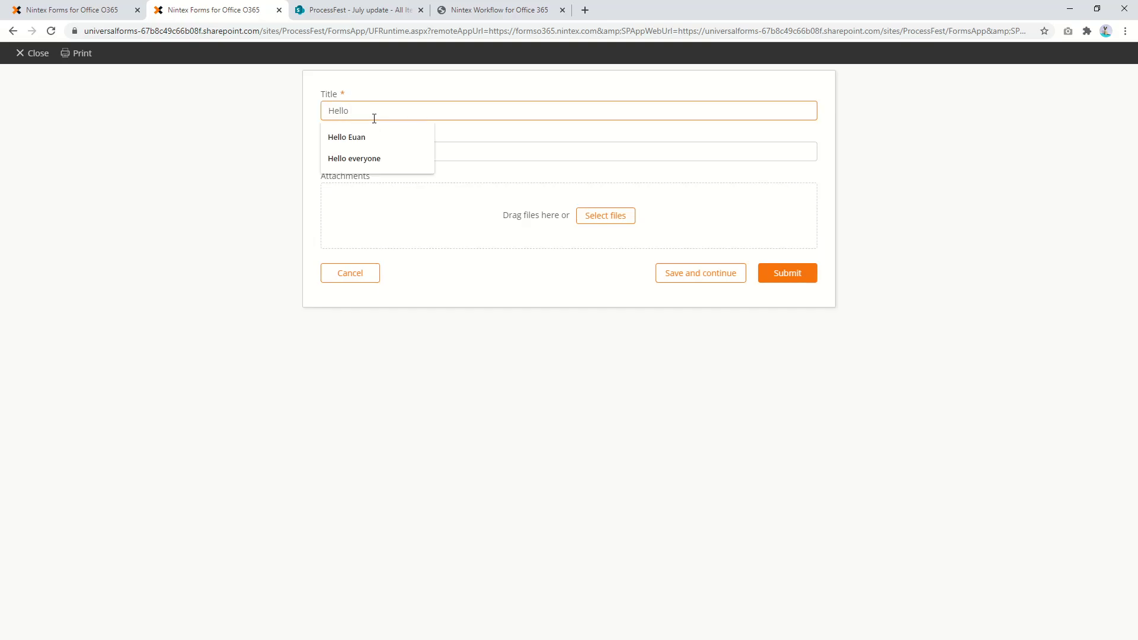
type("Hello Alexis")
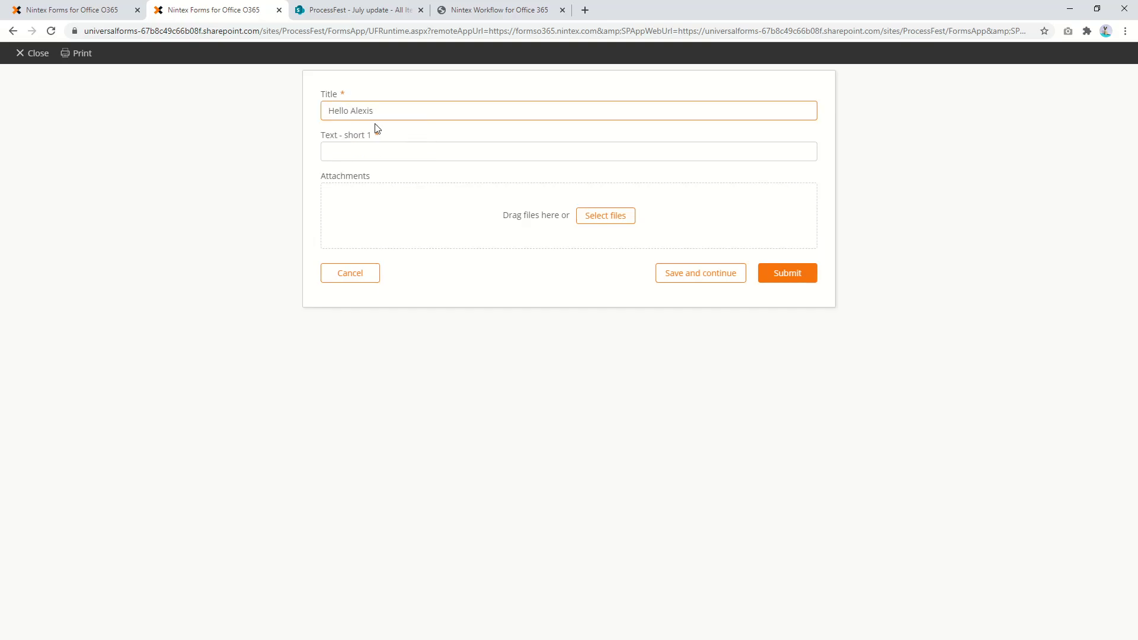
left_click(426, 151)
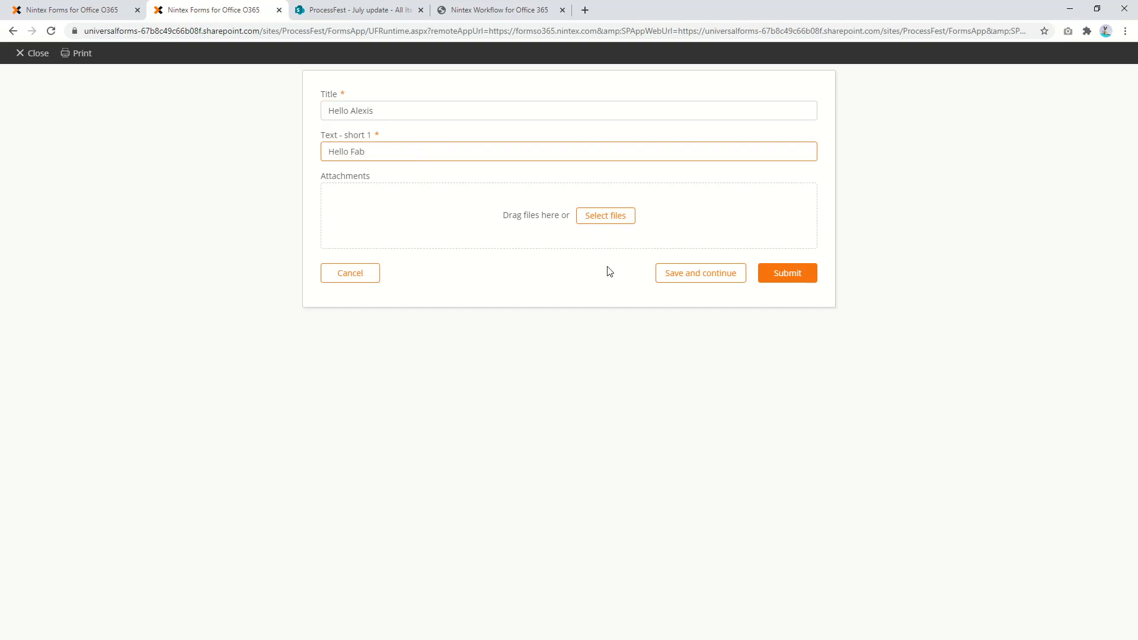
left_click(721, 279)
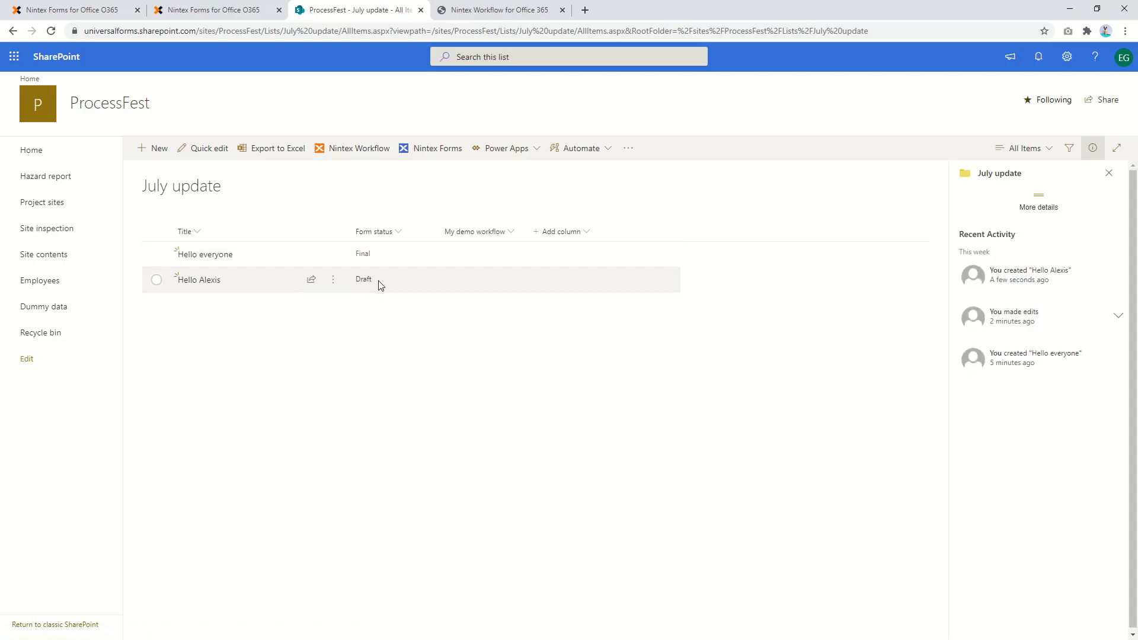
- Verify on the draft item's Workflows page that no workflow is running, then go back
left_click(333, 281)
mouse_move(377, 450)
left_click(455, 453)
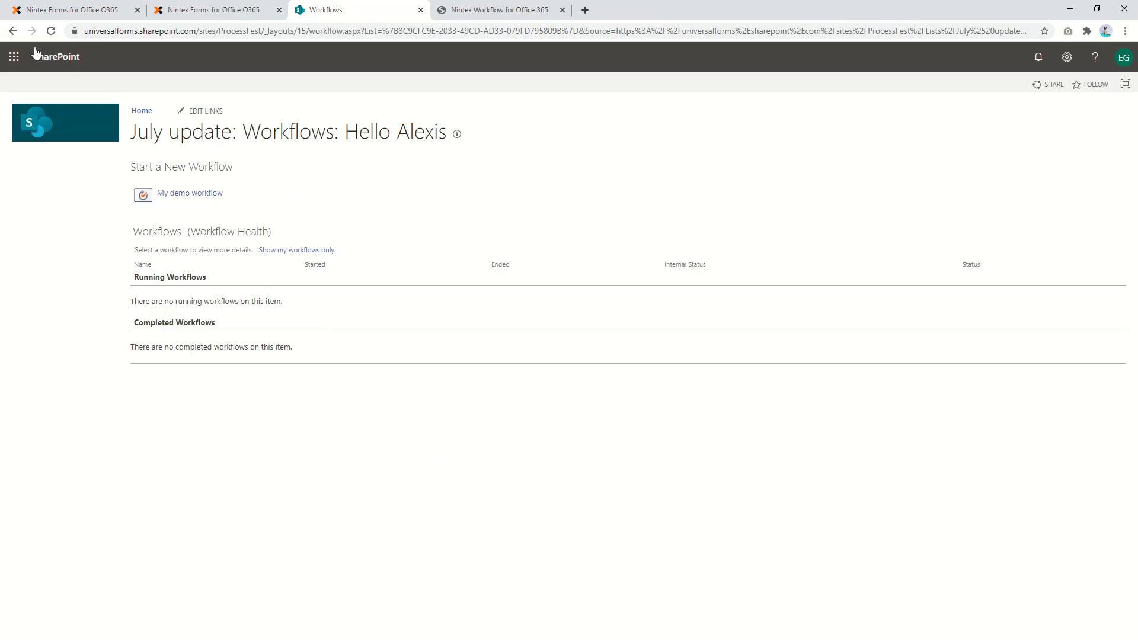
left_click(191, 14)
left_click(313, 11)
left_click(13, 31)
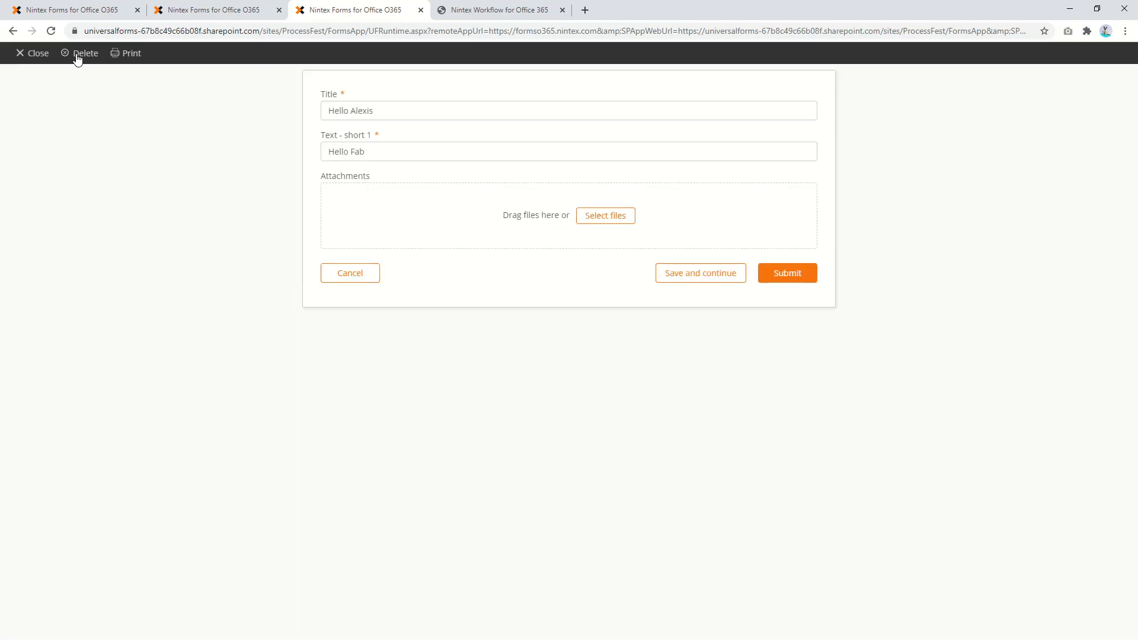
- Submit the item as Final and open its Workflows page to see My demo workflow started
left_click(782, 283)
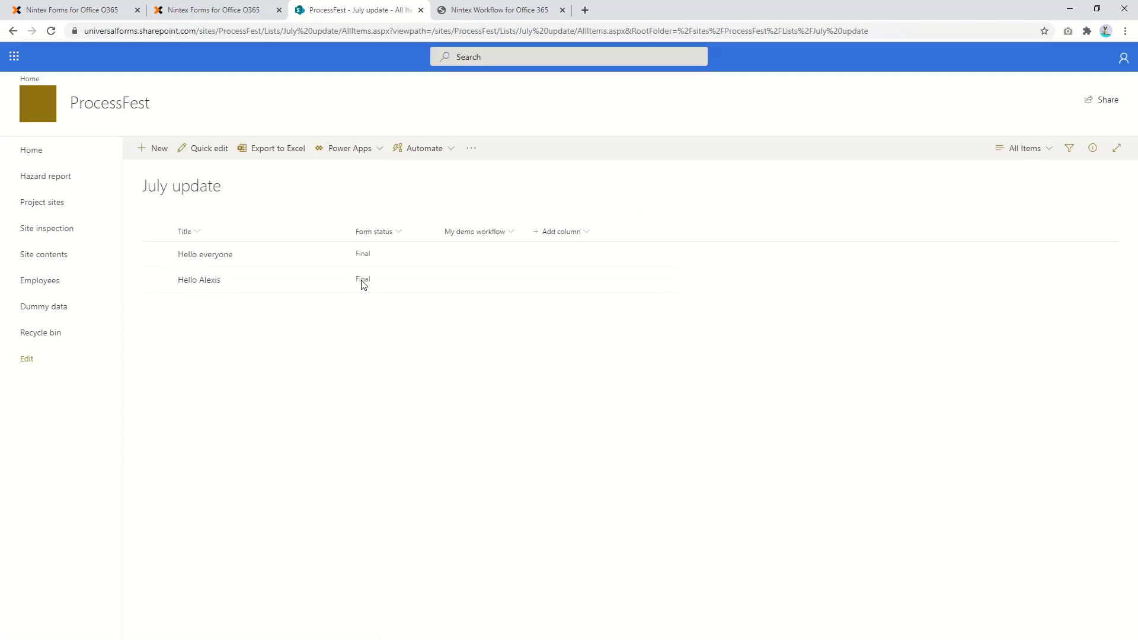
left_click(333, 281)
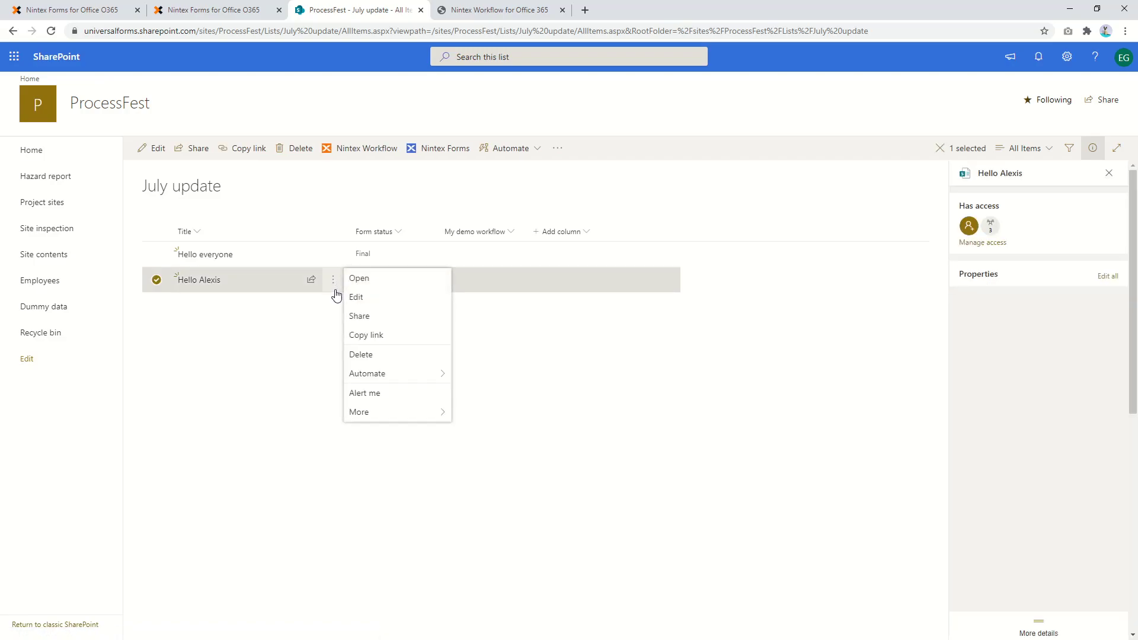
mouse_move(433, 452)
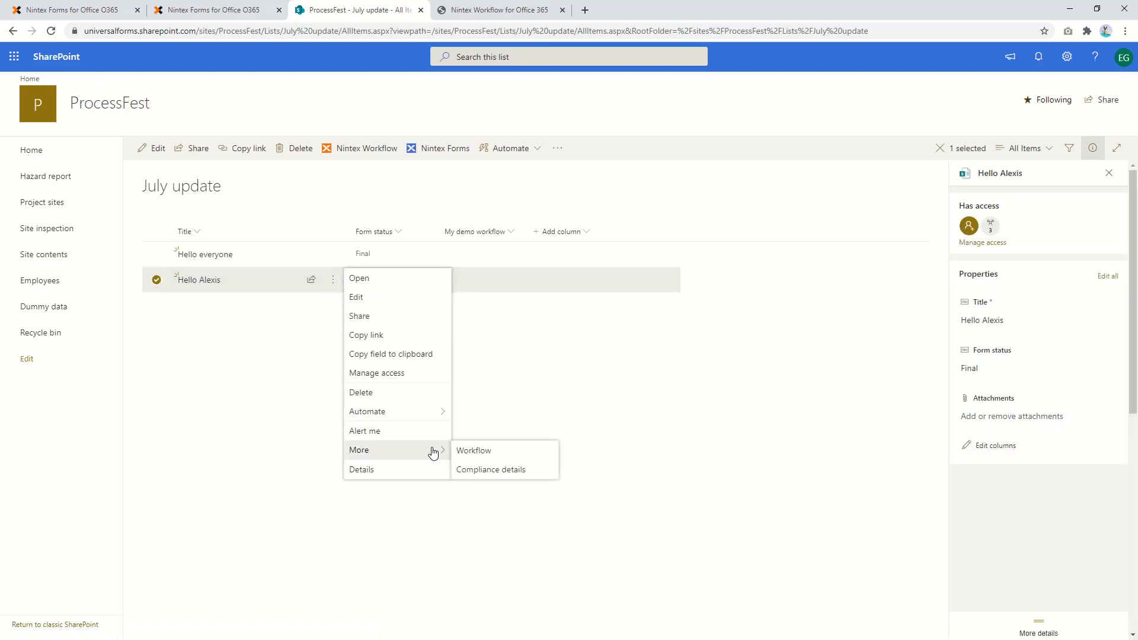
left_click(486, 454)
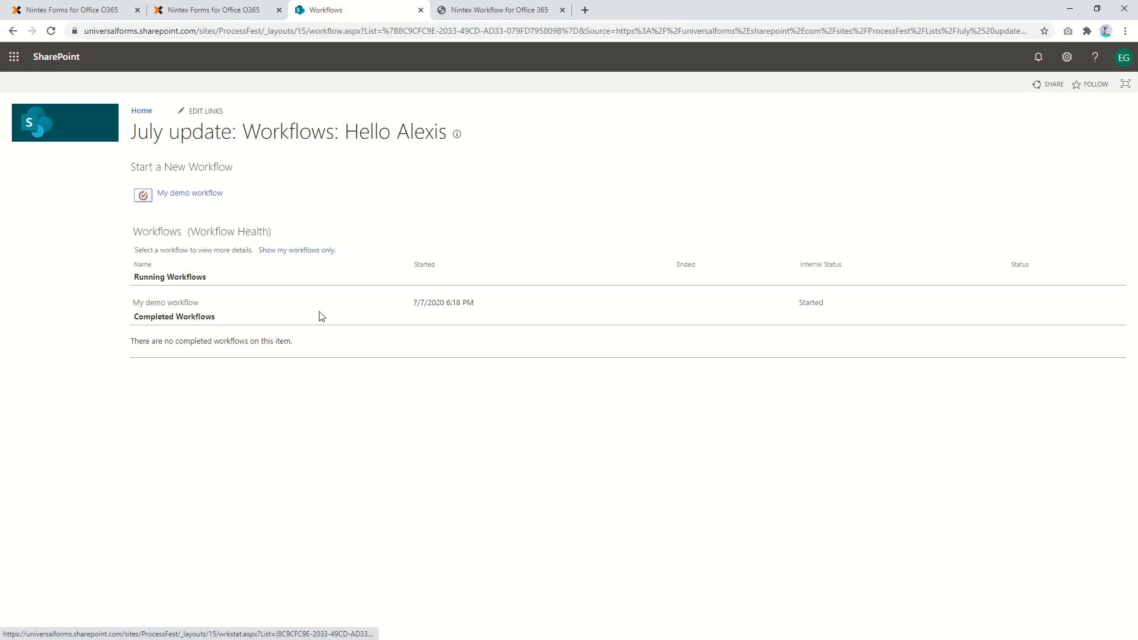
- Review the started My demo workflow's details, then open the July update list in a new tab
left_click(816, 308)
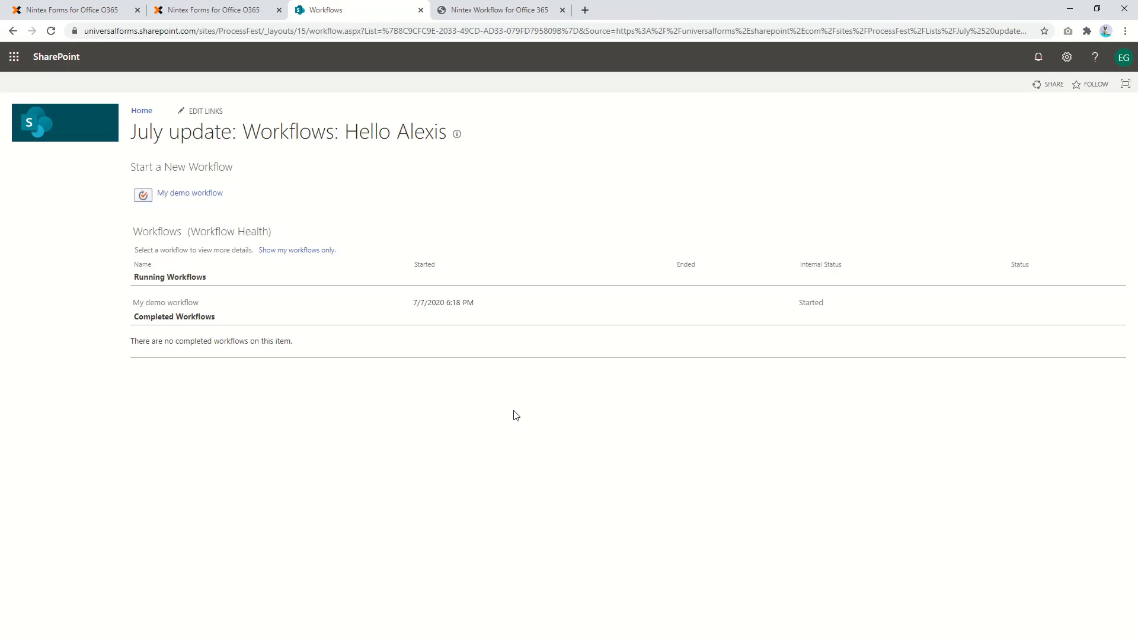
left_click(253, 7)
left_click(86, 17)
left_click(355, 10)
middle_click(179, 144)
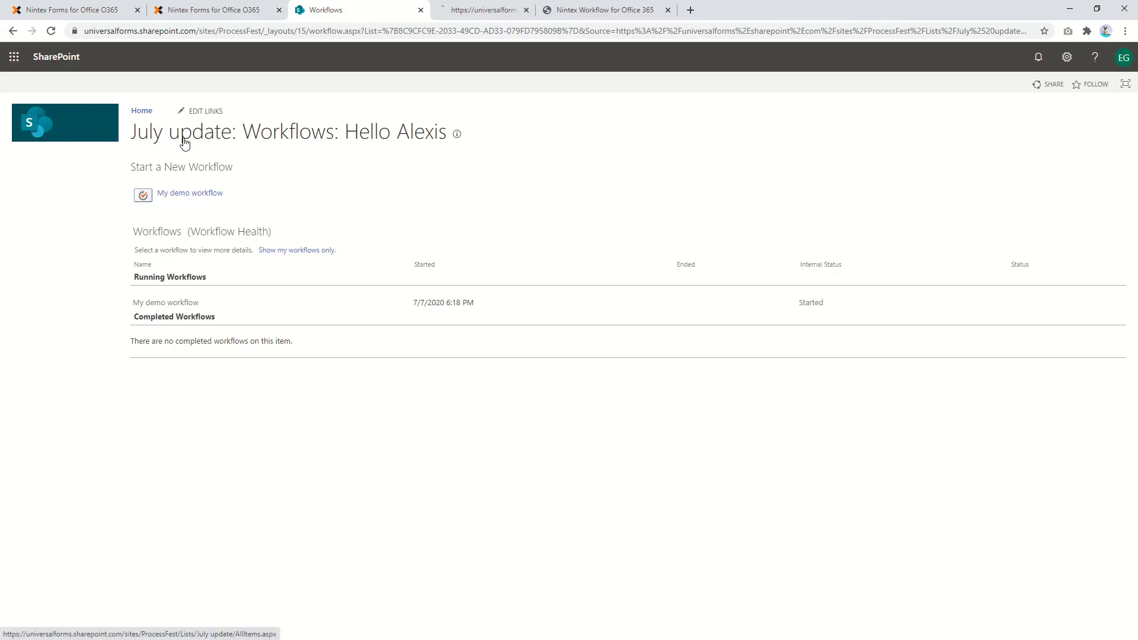
left_click(495, 8)
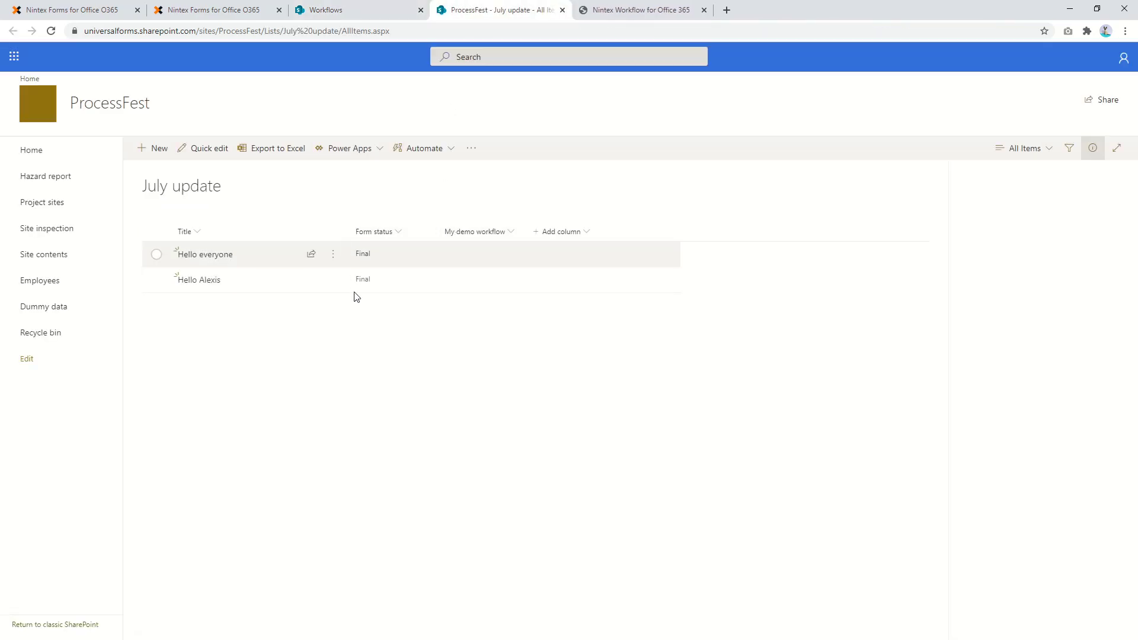